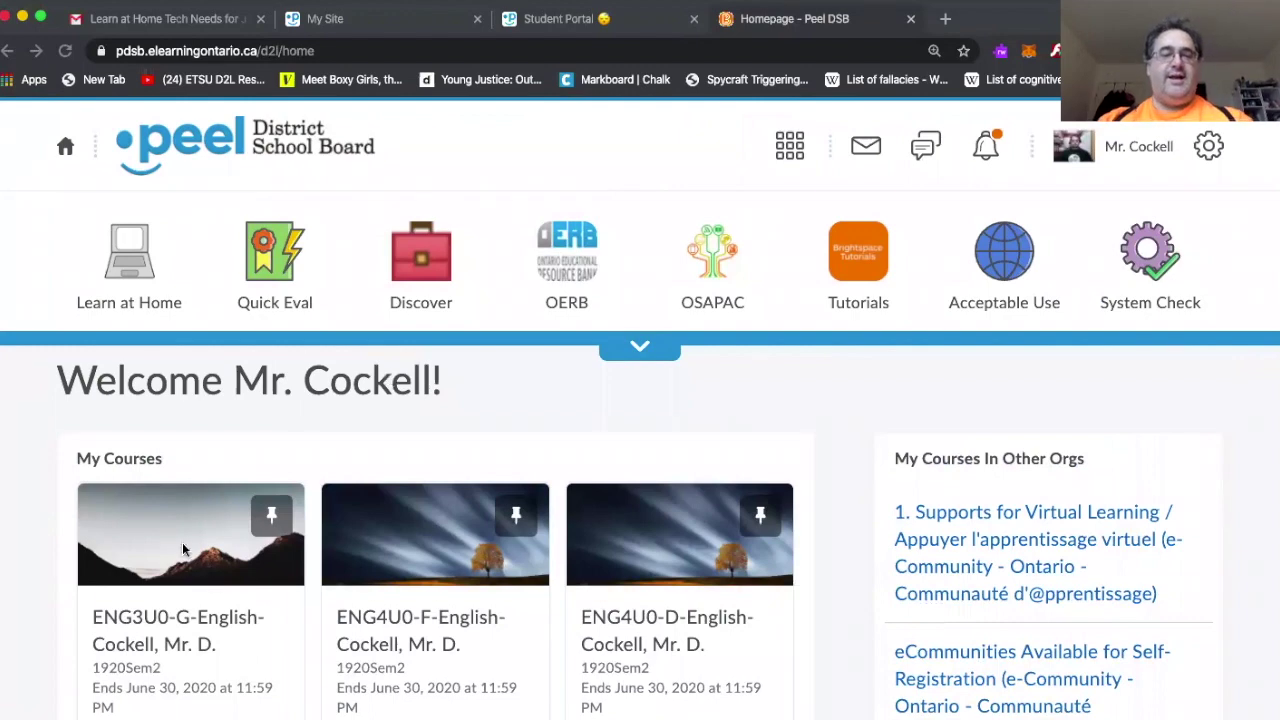
- Open the EMS30 course homepage and bring up the course selector listing the teacher's courses
scroll(399, 536, down, 3)
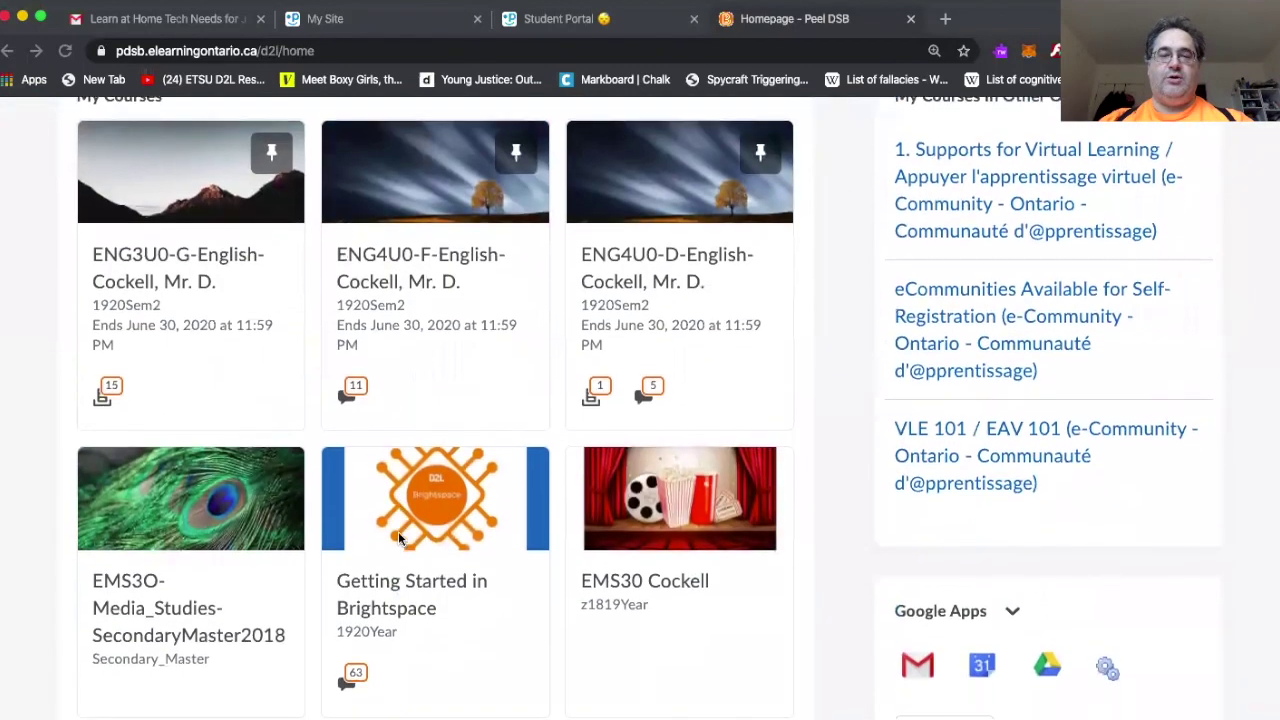
scroll(398, 531, up, 2)
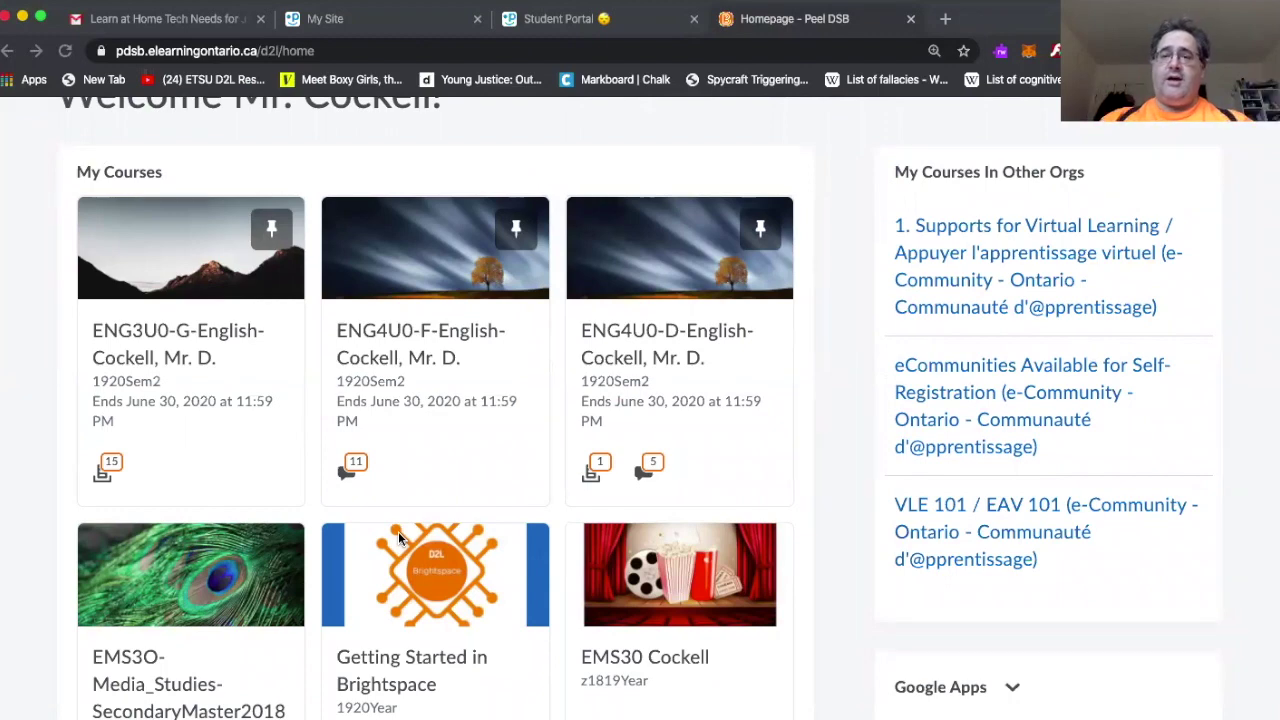
scroll(681, 657, down, 2)
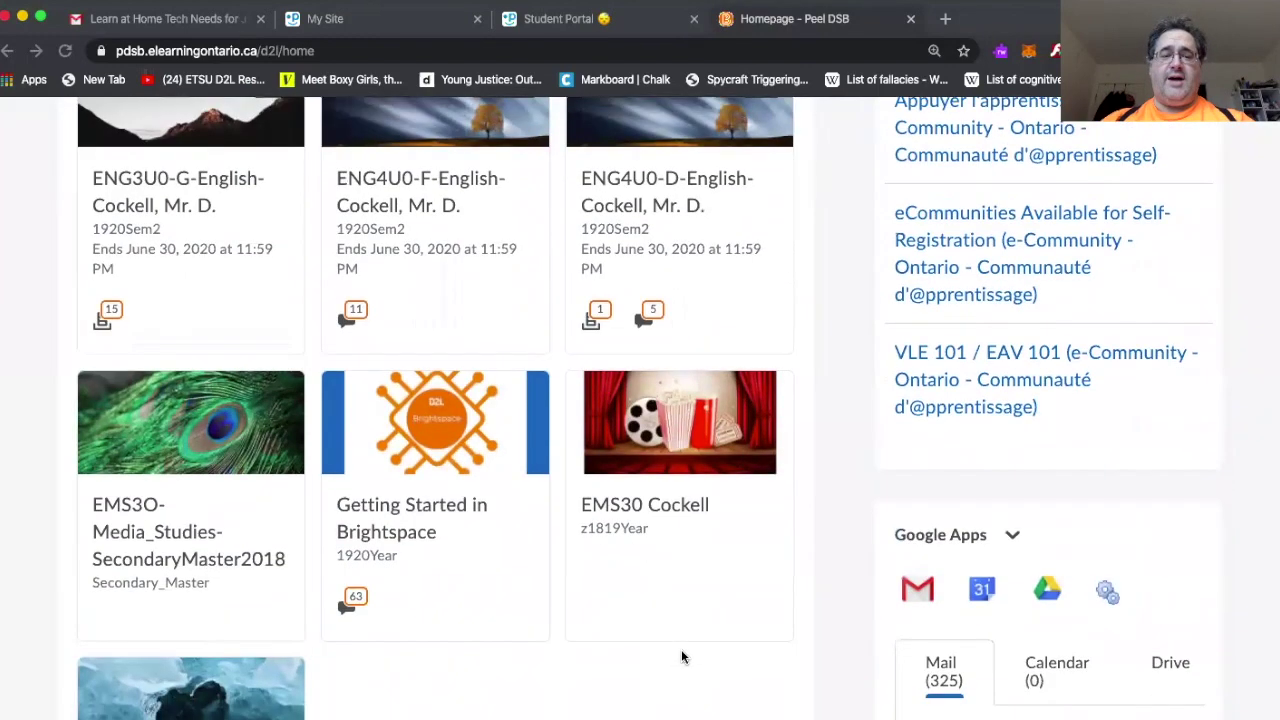
scroll(656, 562, up, 1)
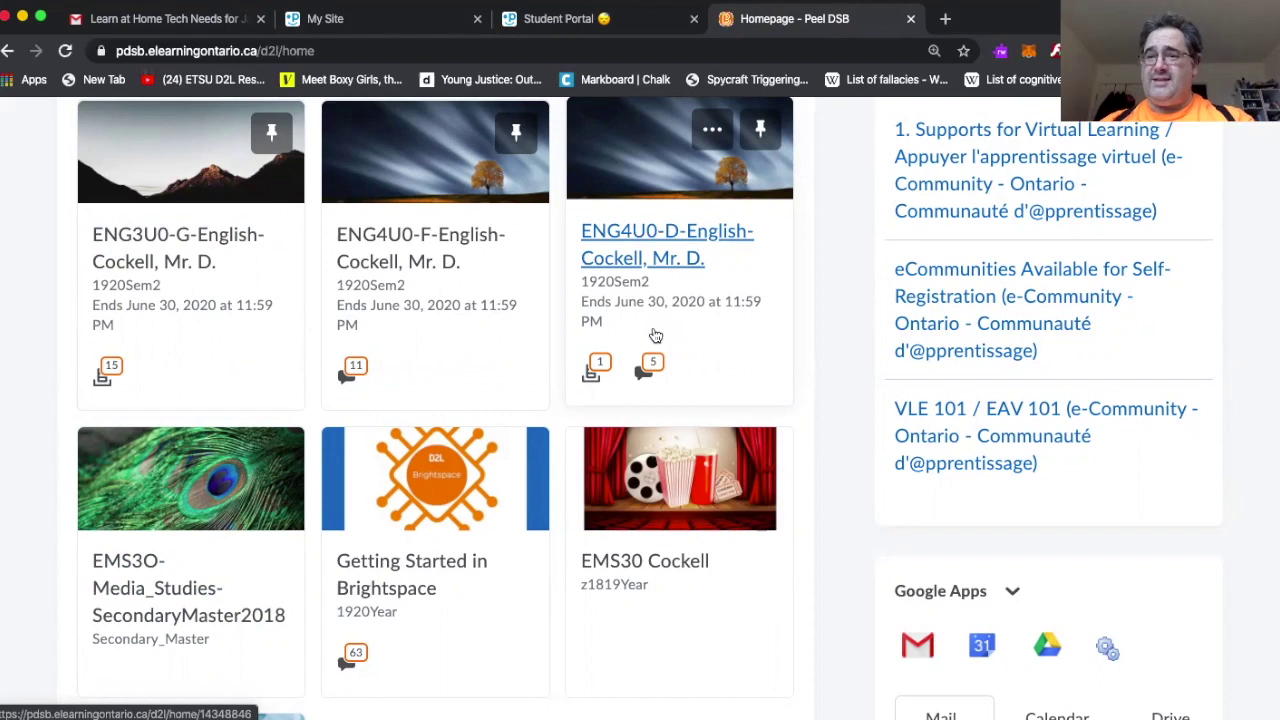
click(637, 563)
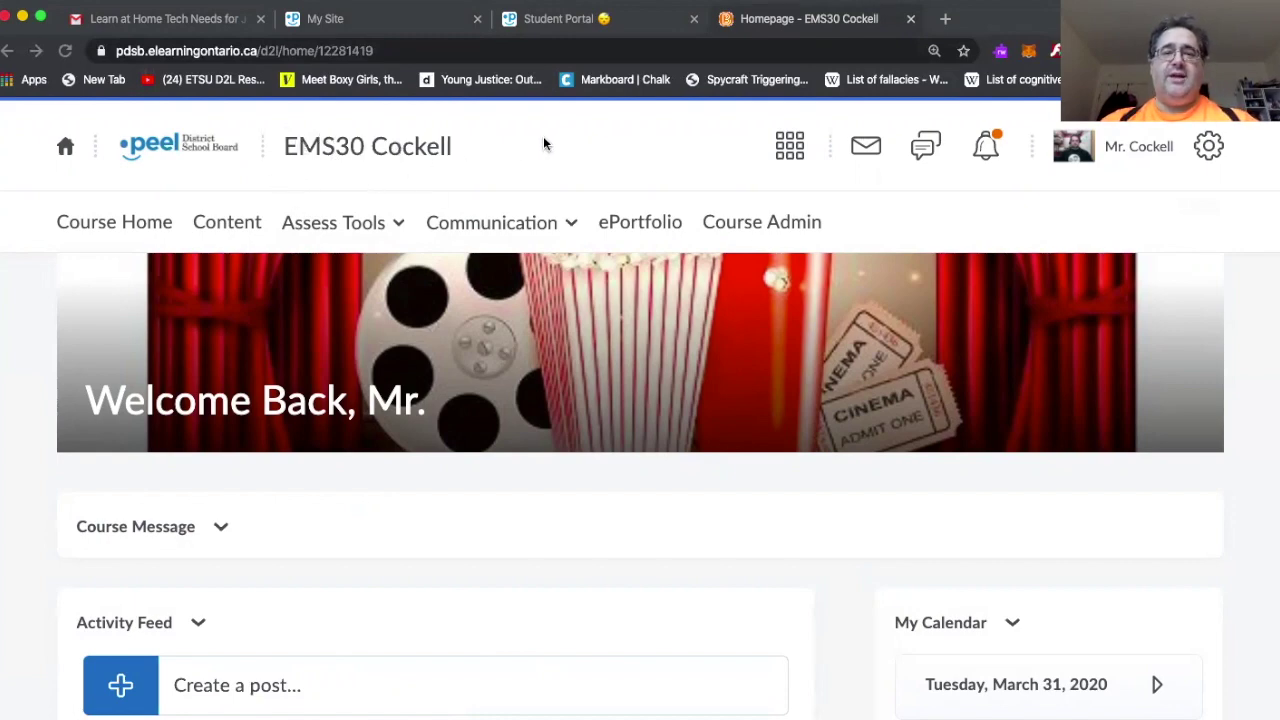
click(786, 148)
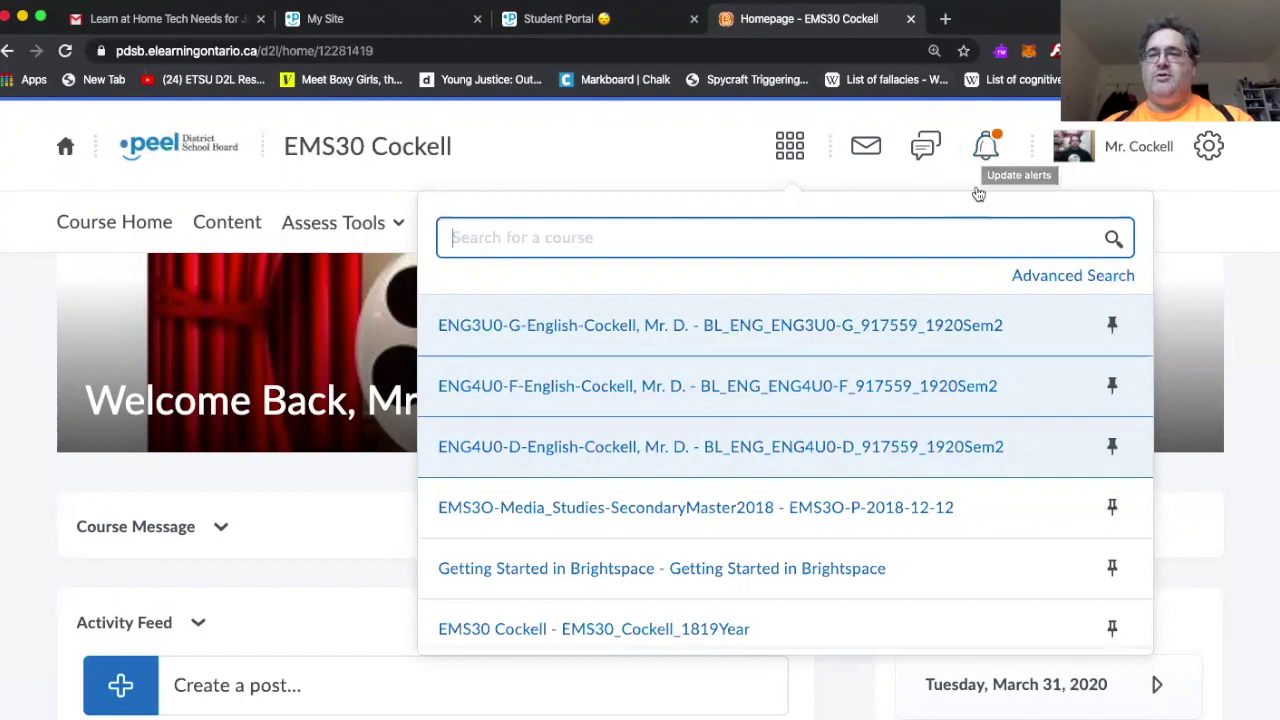
click(1210, 150)
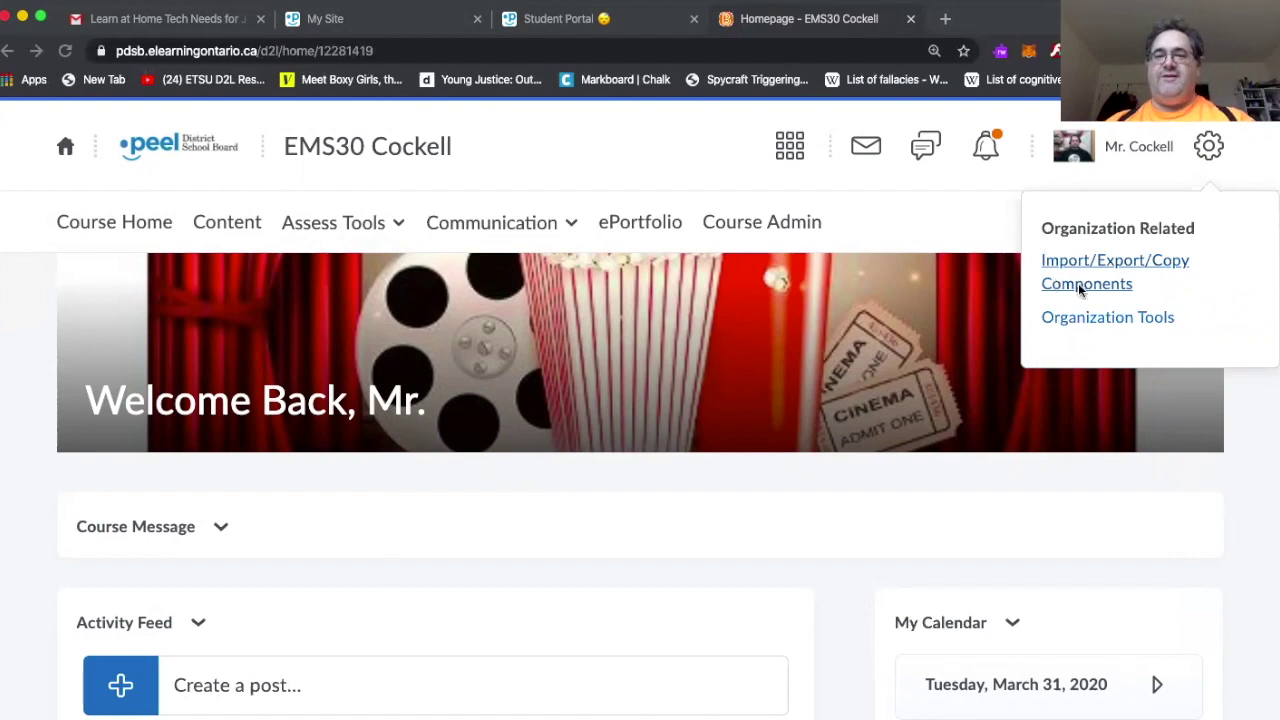
click(1212, 160)
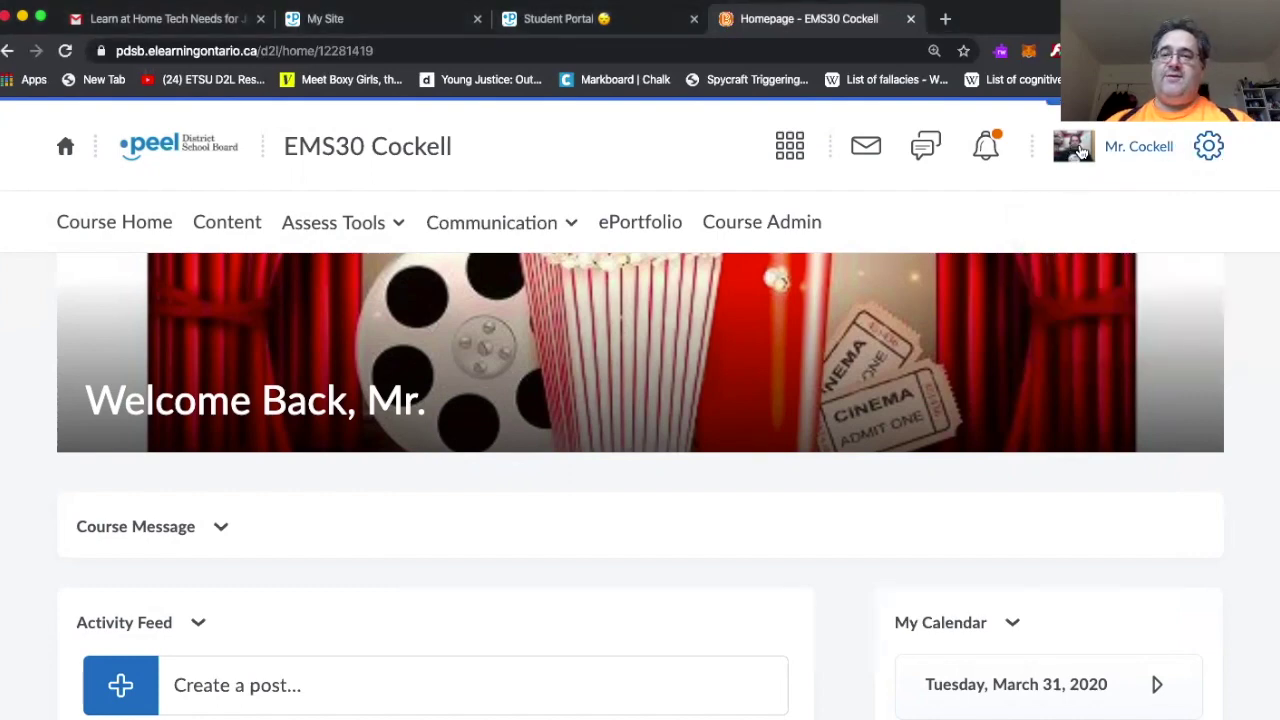
click(1113, 148)
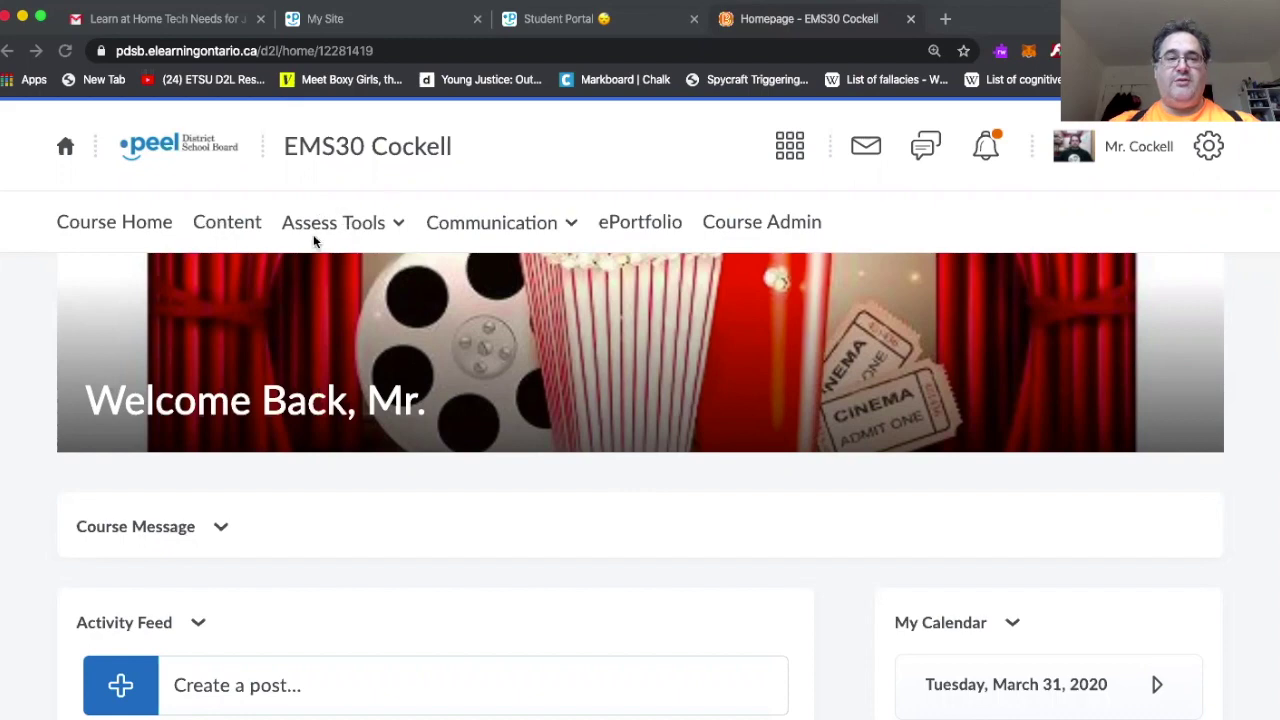
- Look through the Assess Tools and Communication menus, then open the navbar's '...' actions menu
click(398, 226)
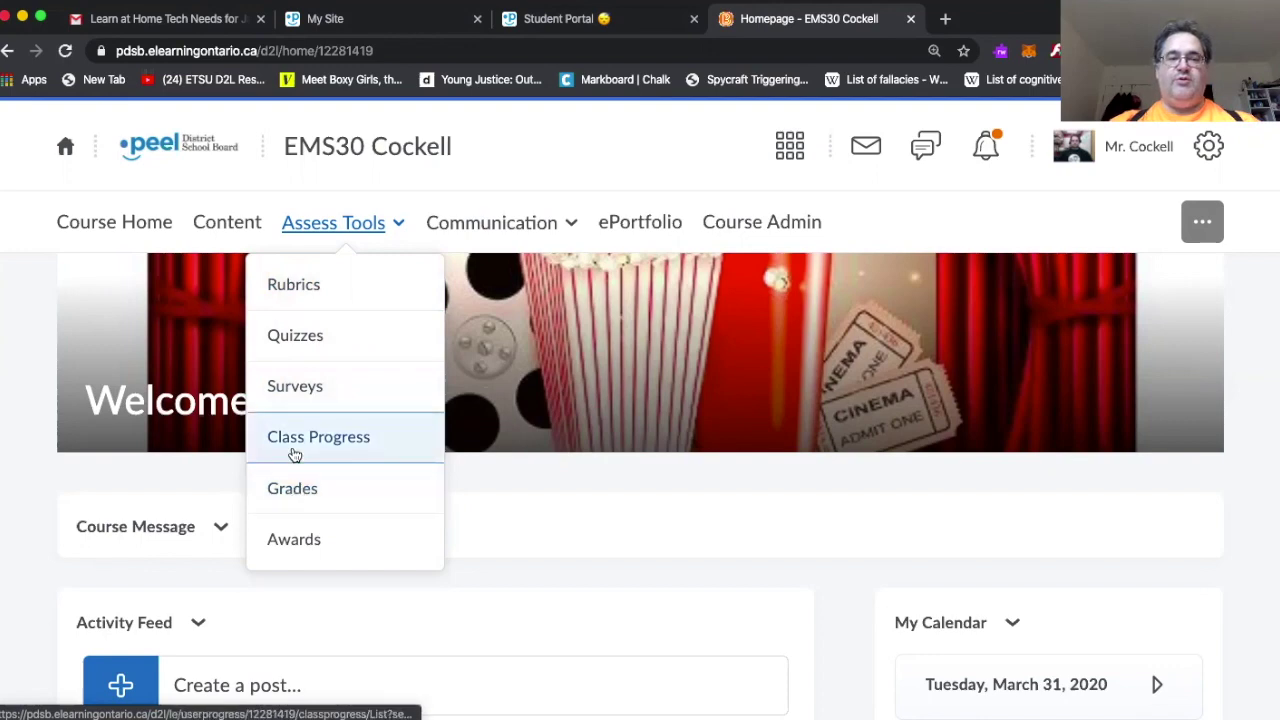
click(400, 225)
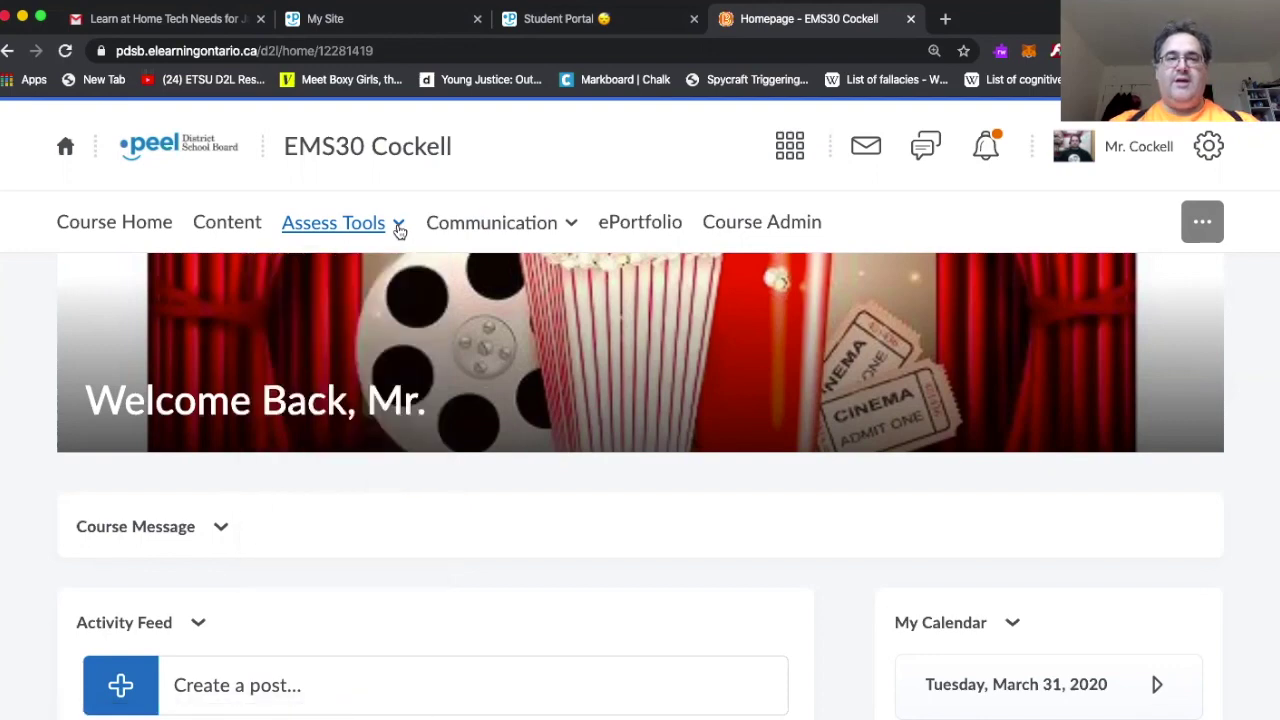
click(572, 224)
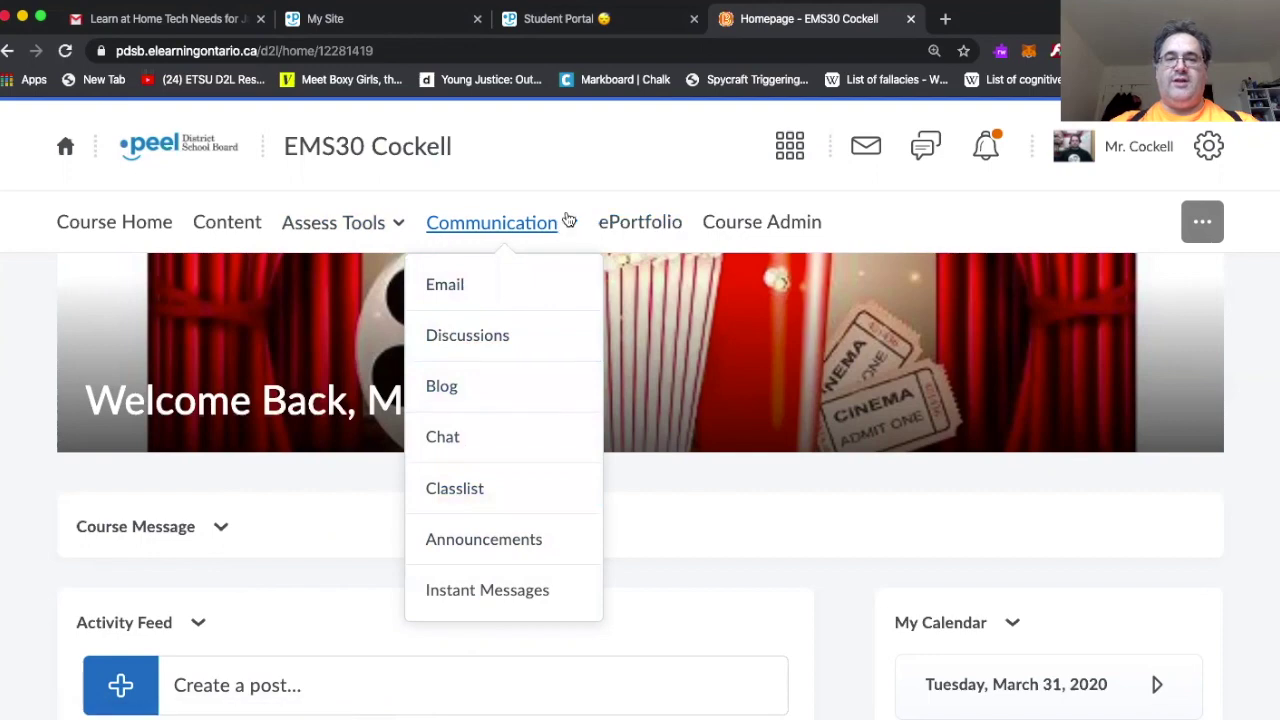
click(640, 196)
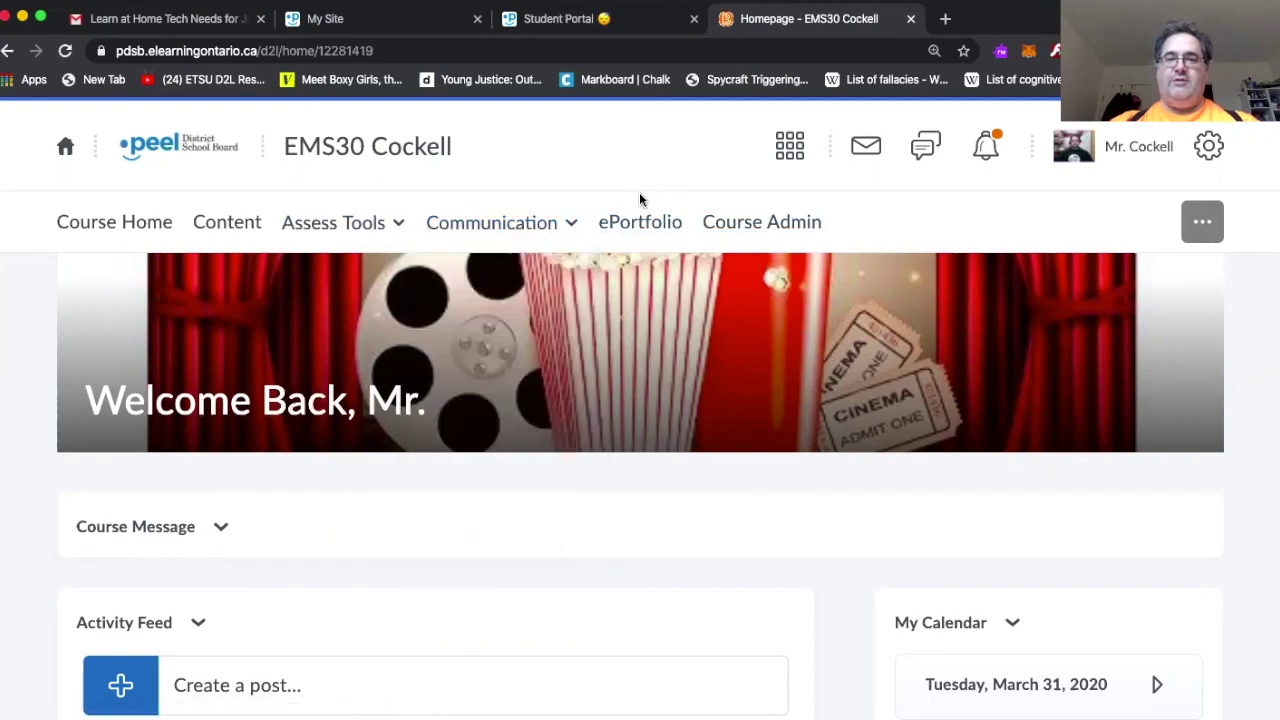
click(1205, 225)
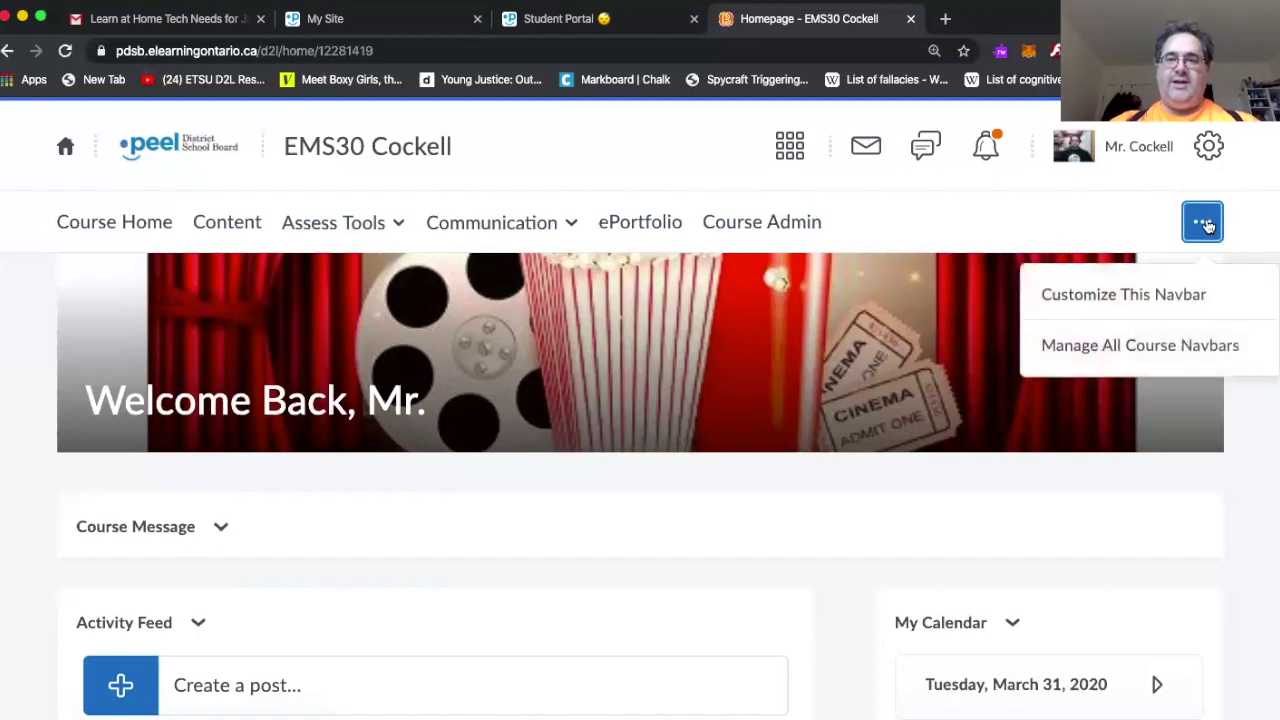
- Customize this navbar by working with an active copy named 'Basic - Copy'
click(1138, 301)
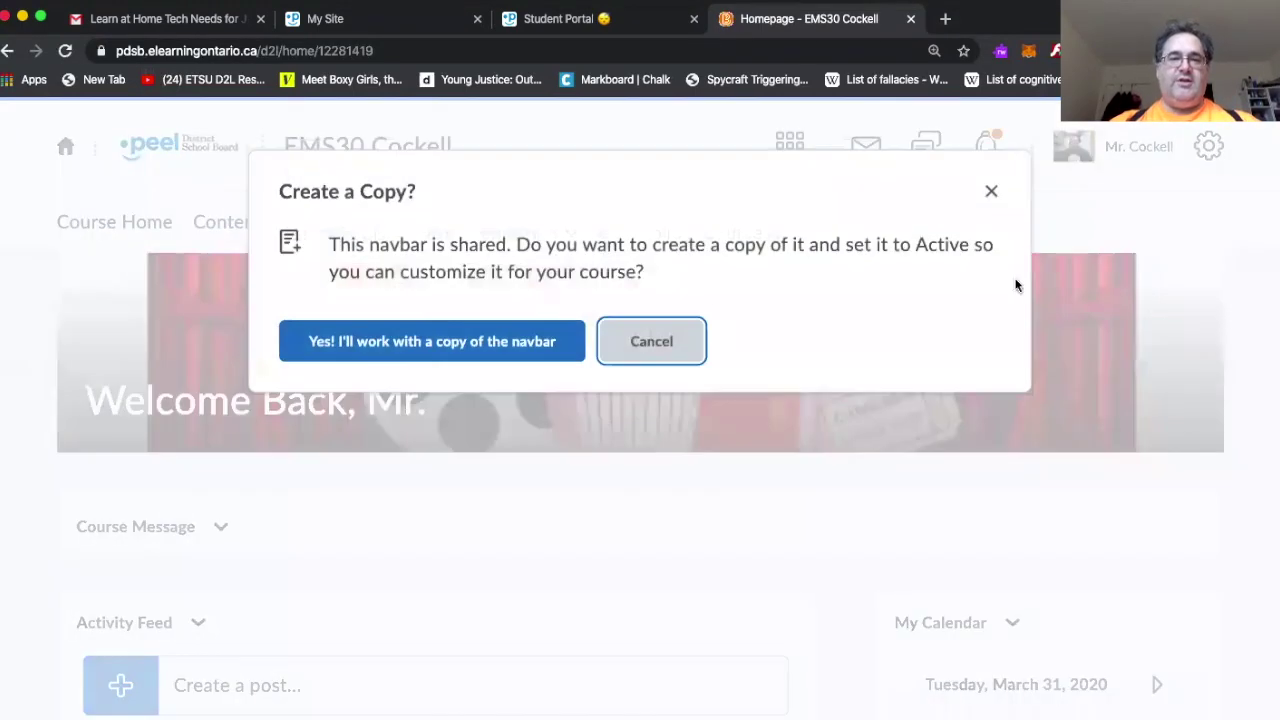
click(398, 345)
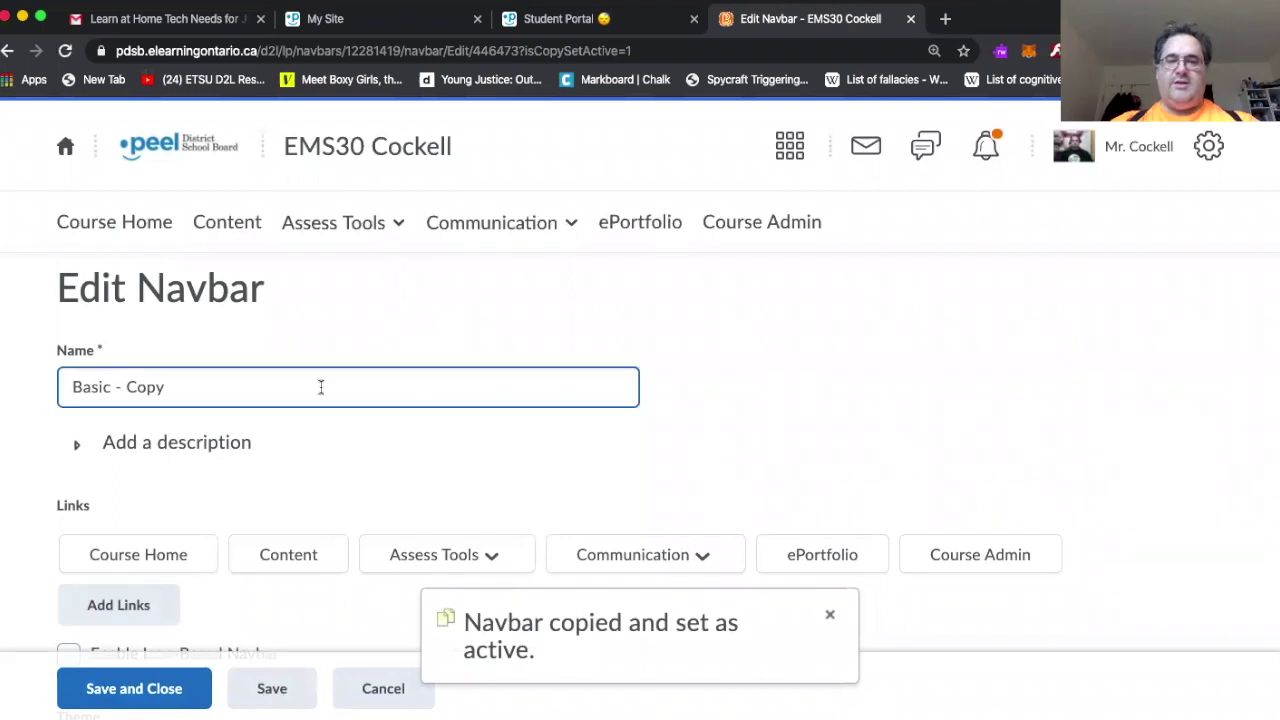
scroll(320, 386, down, 3)
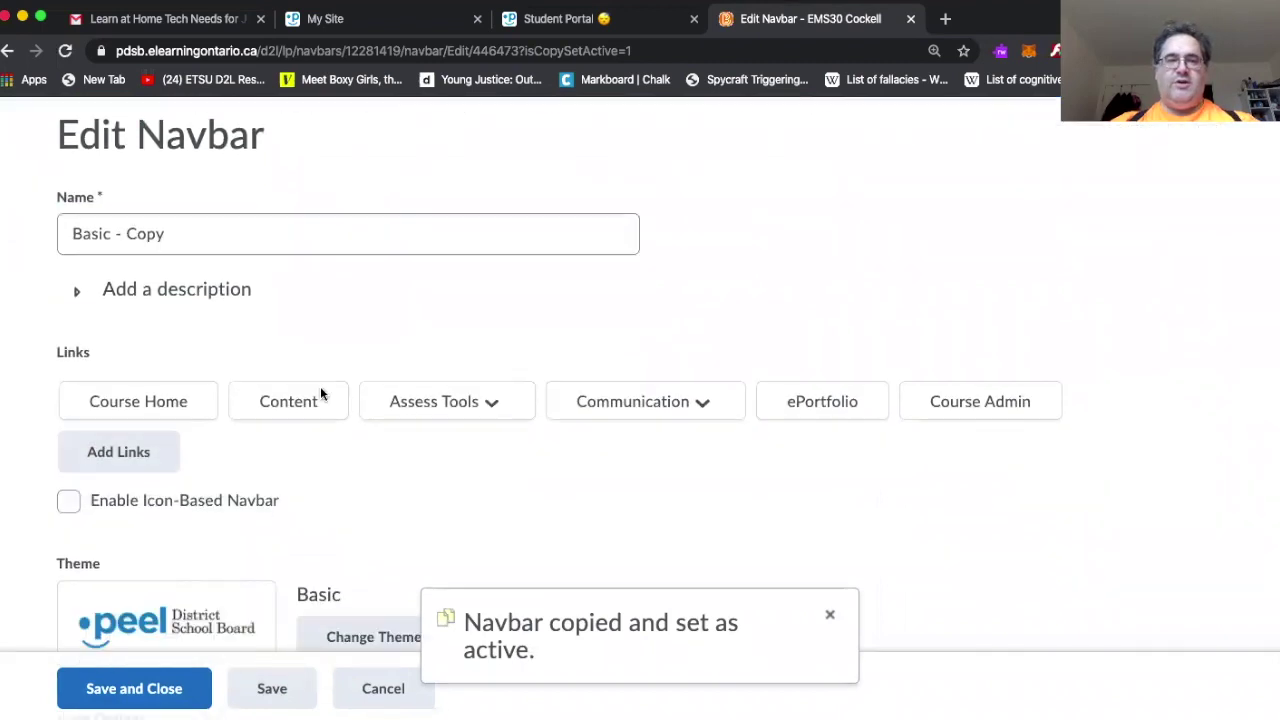
- Rename the navbar copy from 'Basic - Copy' to 'As An Example' and drop its Content link
click(183, 217)
key(BackSpace)
key(BackSpace)
key(BackSpace)
key(BackSpace)
key(BackSpace)
key(BackSpace)
key(BackSpace)
key(BackSpace)
key(BackSpace)
key(BackSpace)
key(BackSpace)
key(BackSpace)
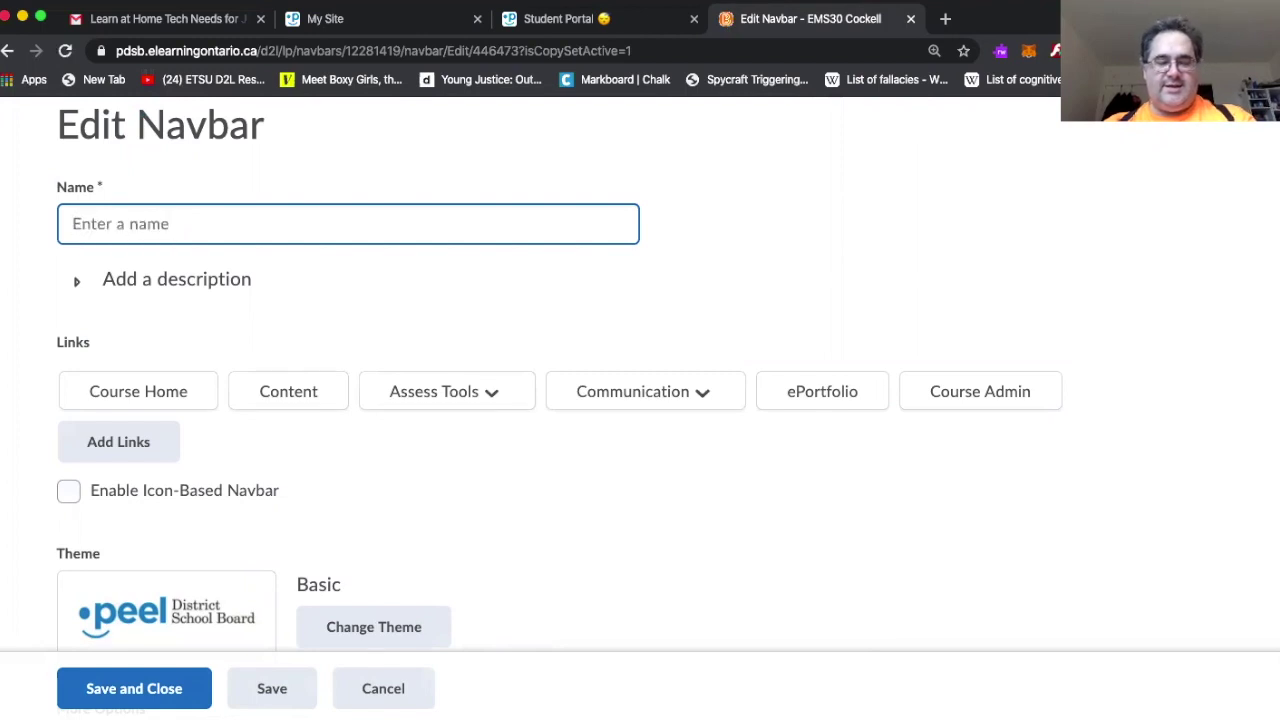
text(As An )
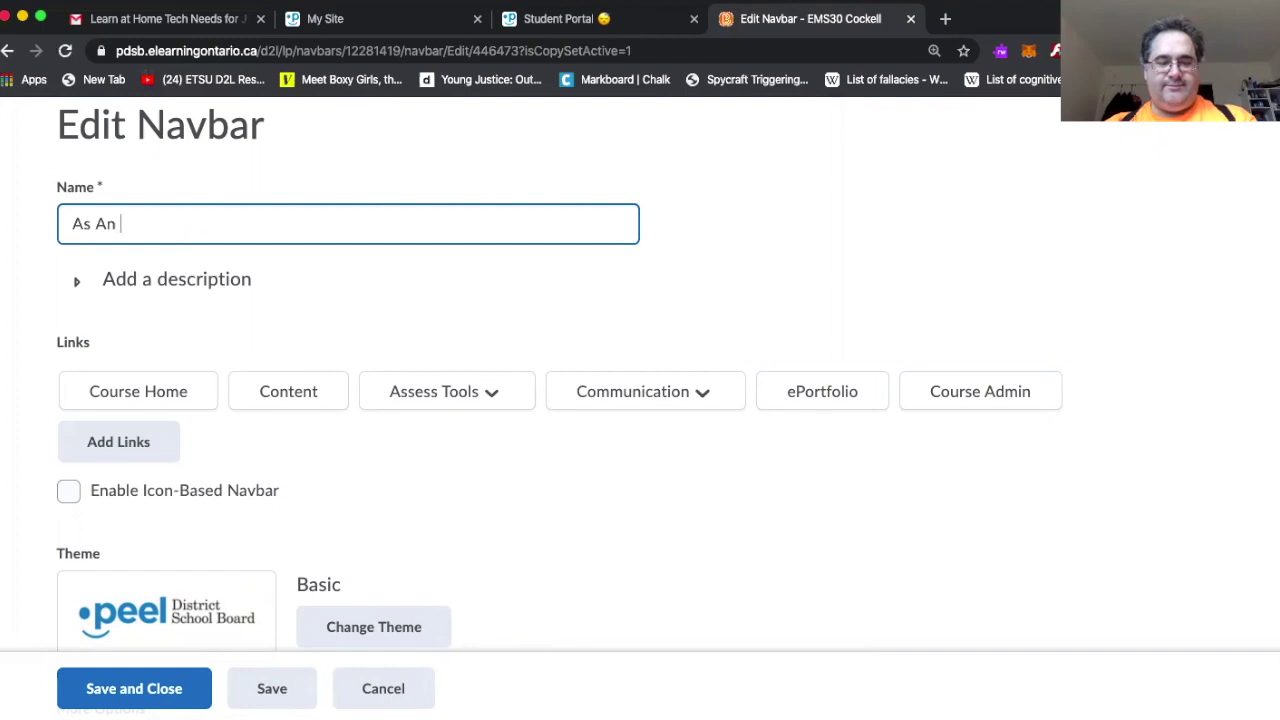
text(Example)
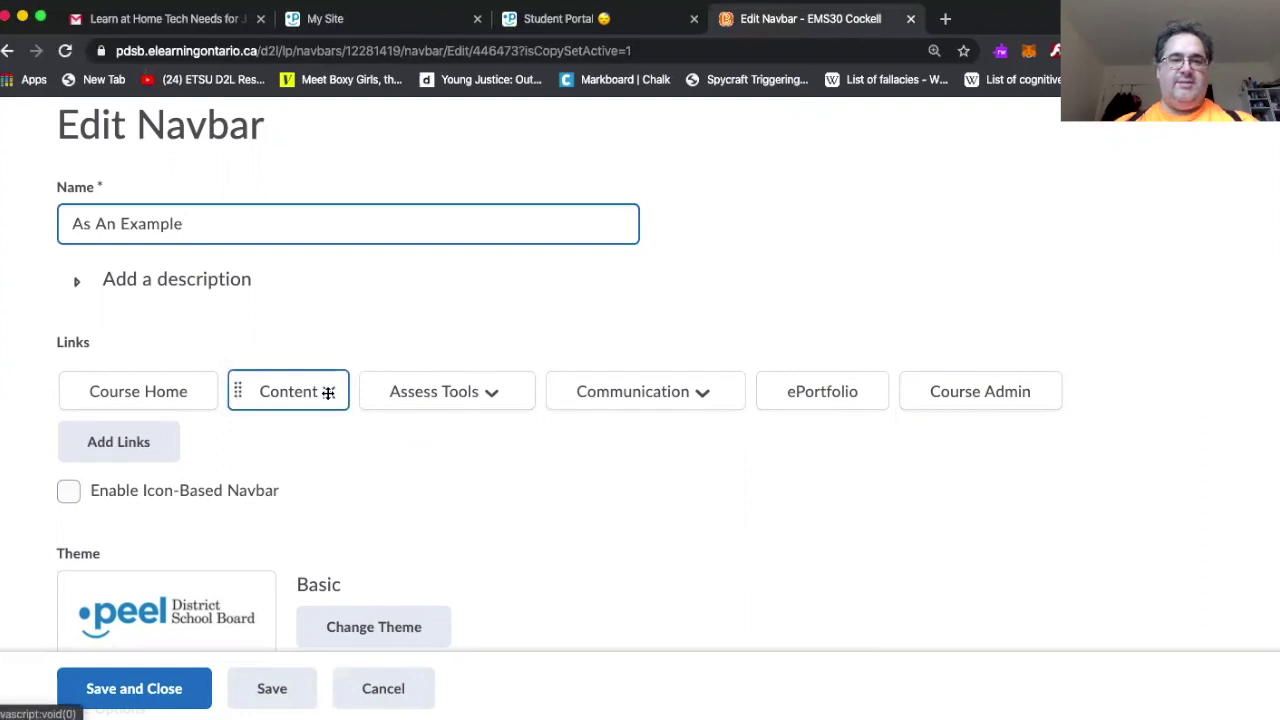
click(326, 391)
- Remove the ePortfolio link, leave icon-based navbar off, and save the navbar
click(739, 392)
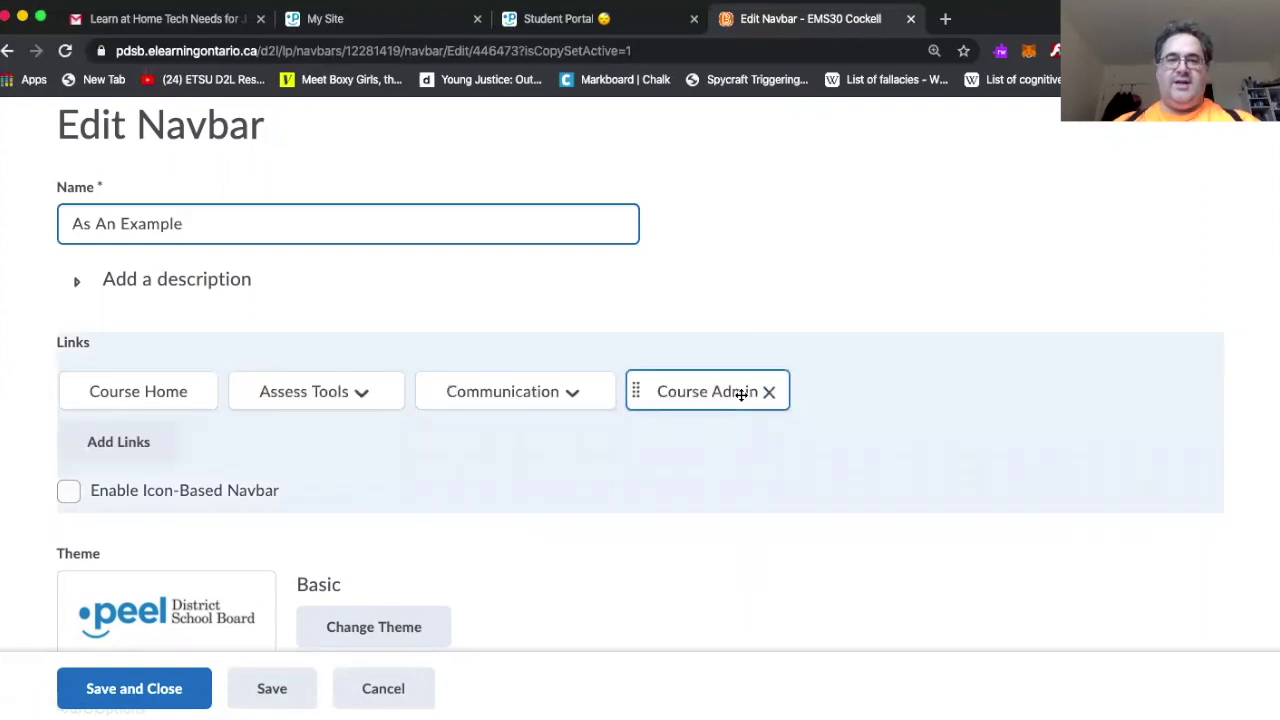
scroll(383, 458, down, 3)
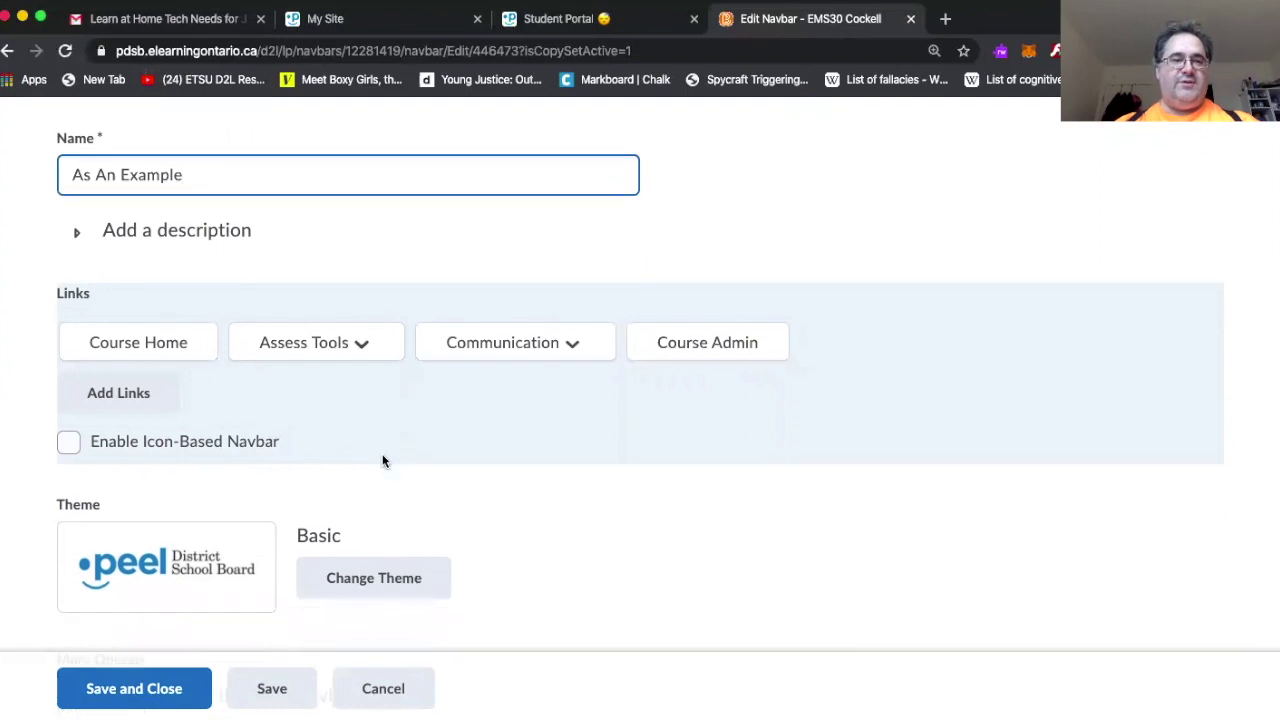
scroll(380, 458, up, 1)
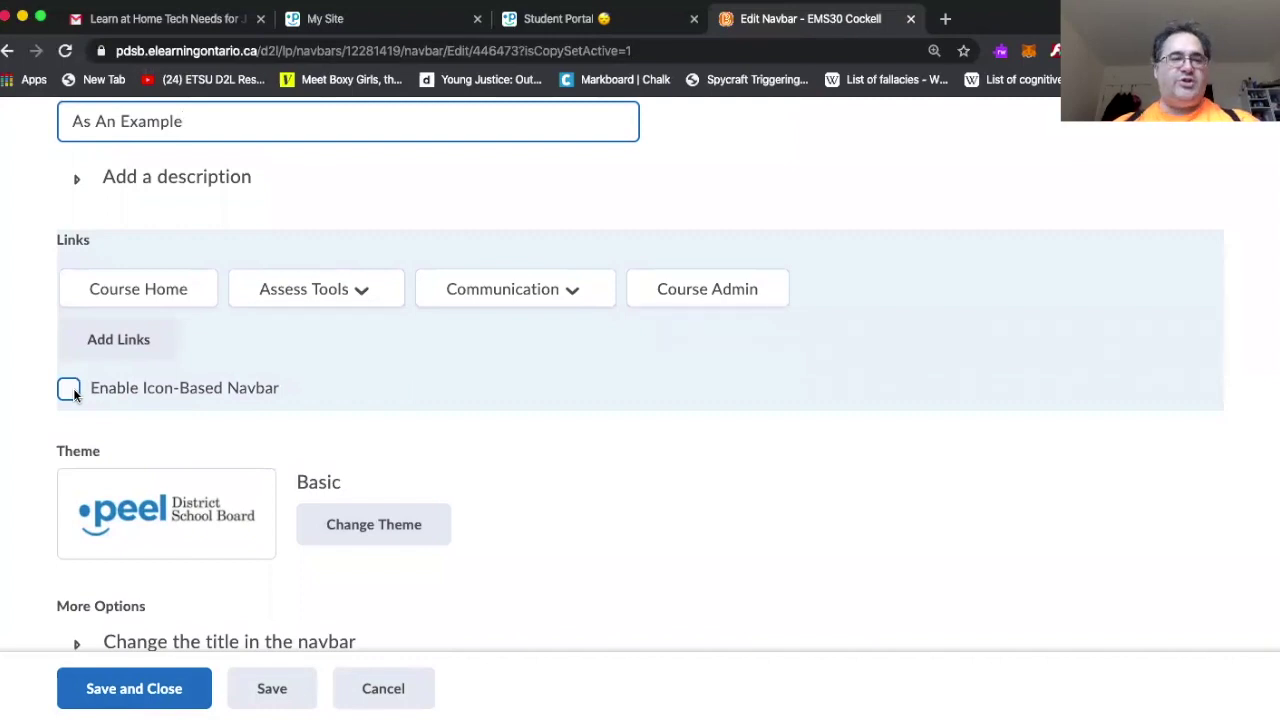
click(73, 388)
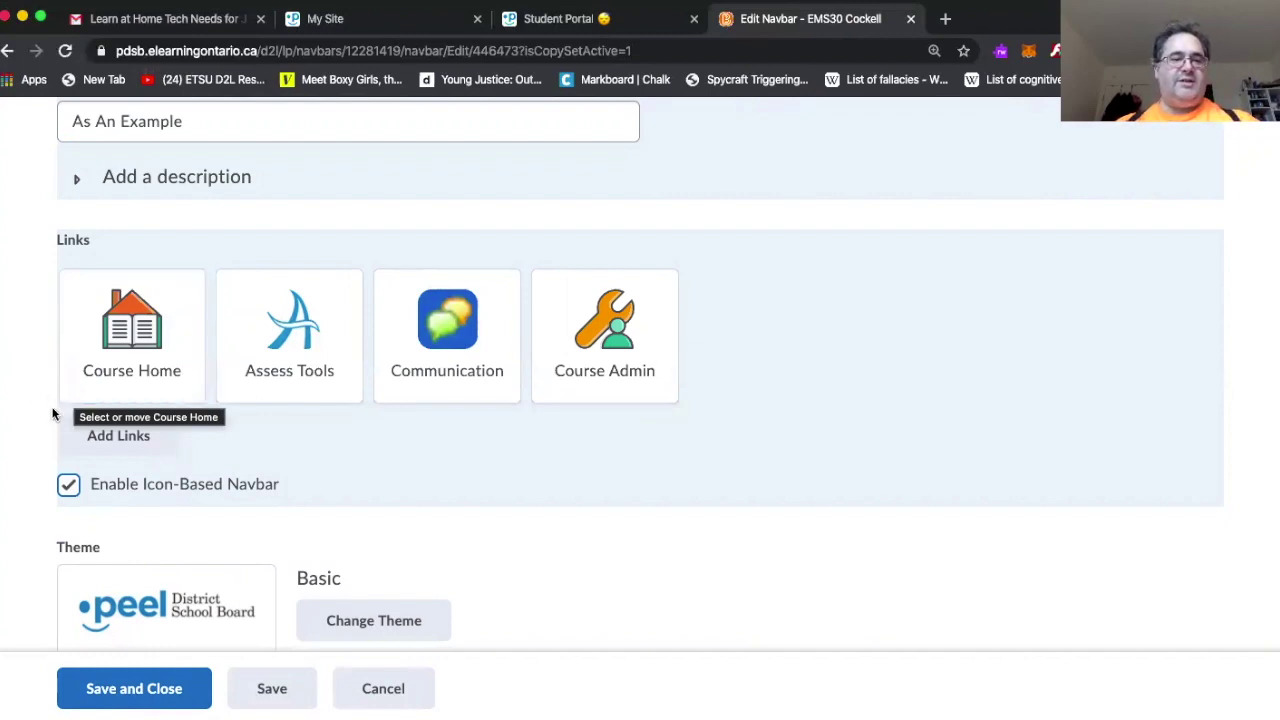
click(68, 484)
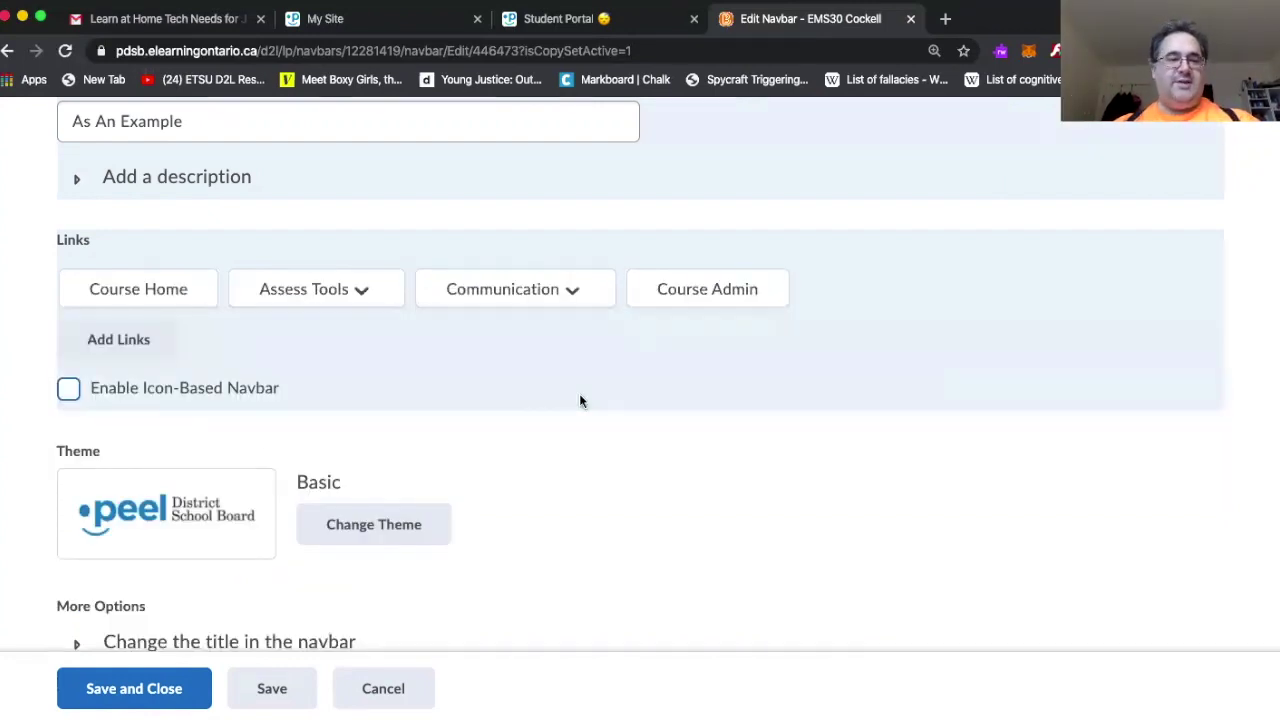
scroll(579, 400, up, 3)
scroll(579, 400, down, 3)
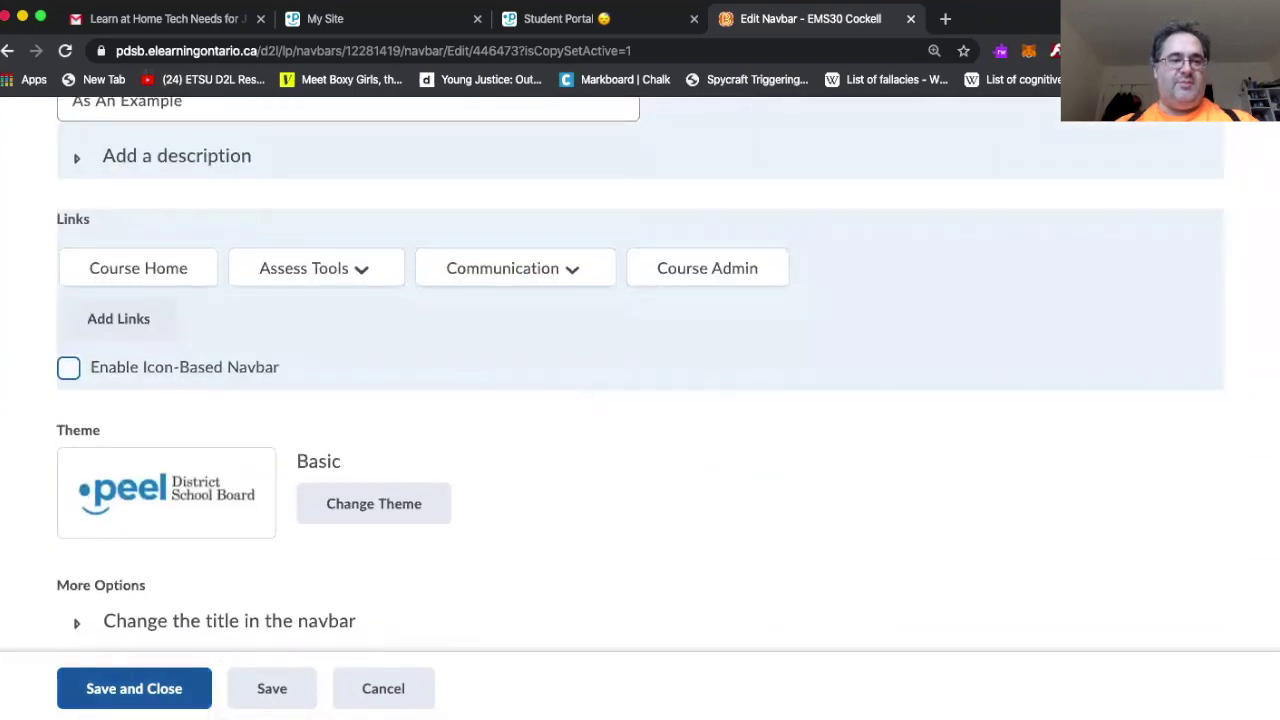
click(127, 689)
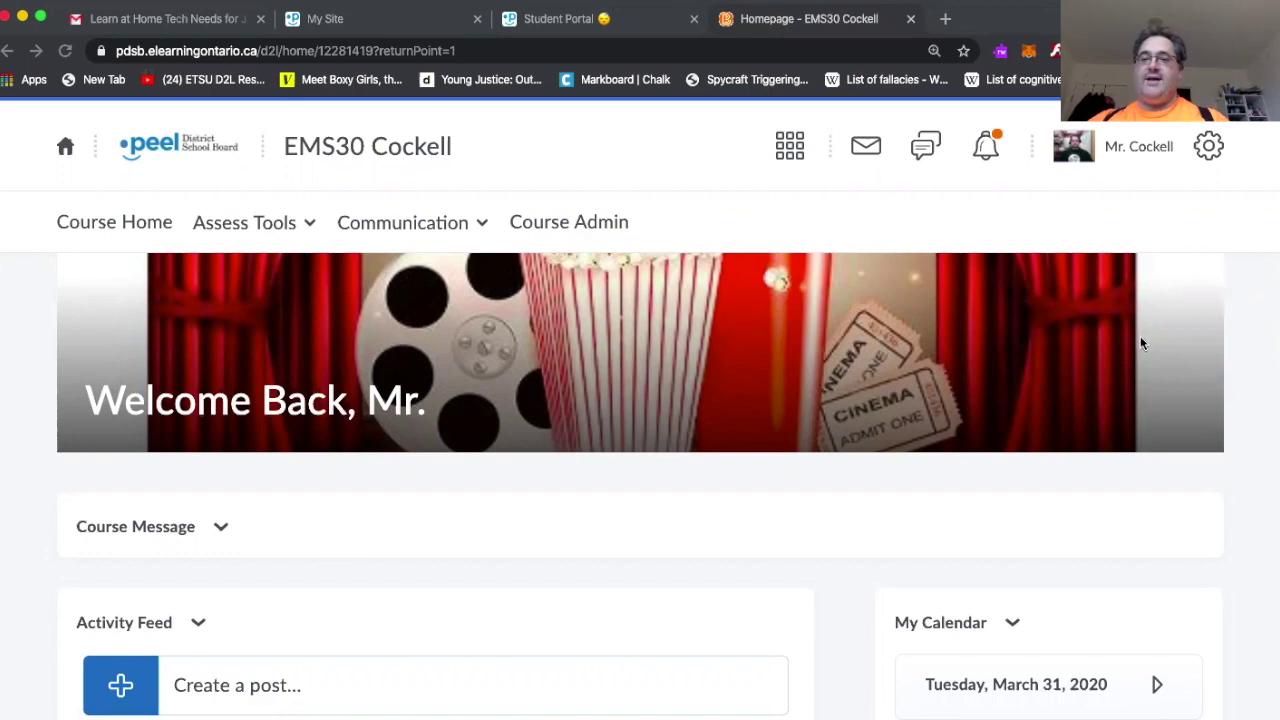
- Bring up the welcome banner's options menu
mouse_move(1143, 332)
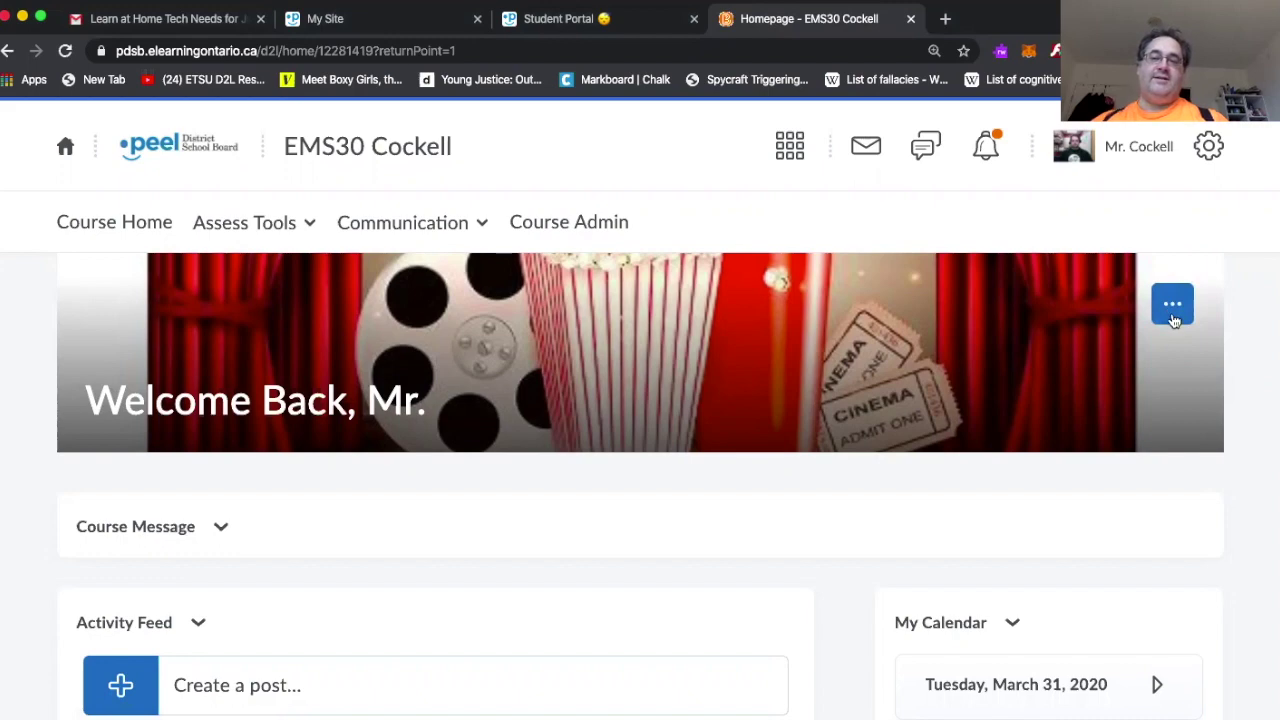
click(1171, 309)
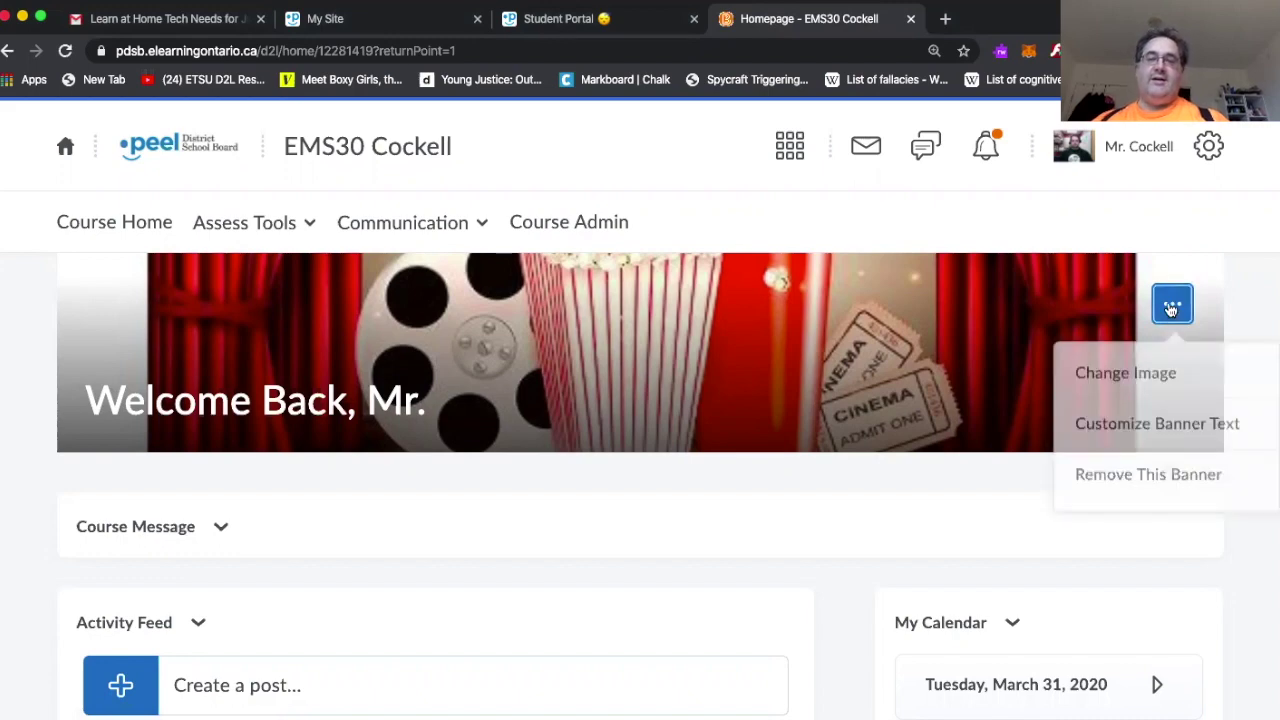
click(1140, 378)
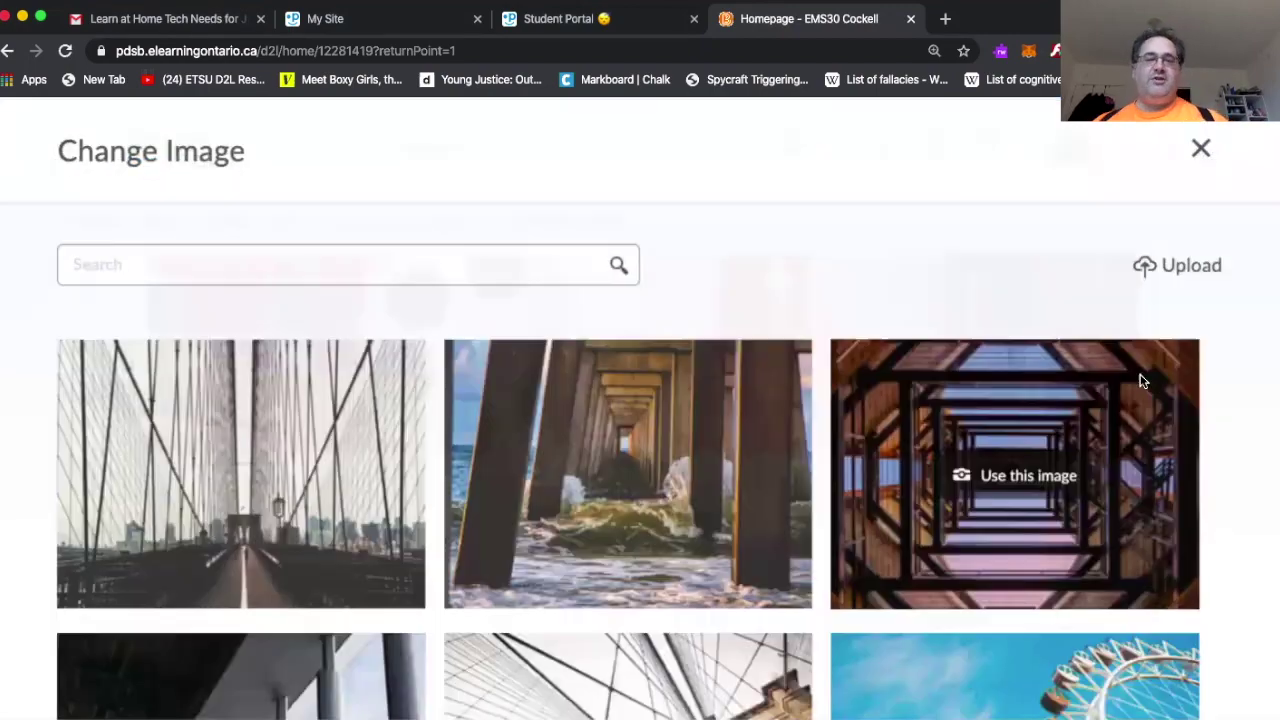
scroll(532, 552, down, 10)
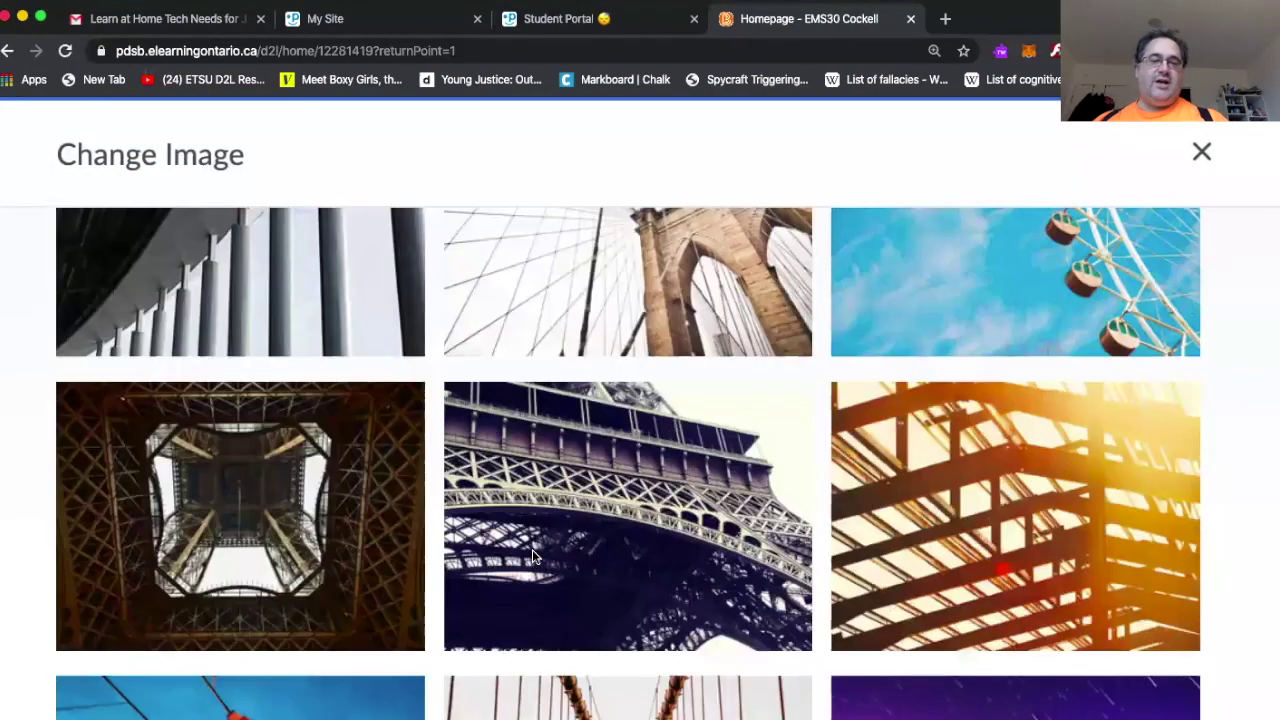
scroll(532, 556, down, 10)
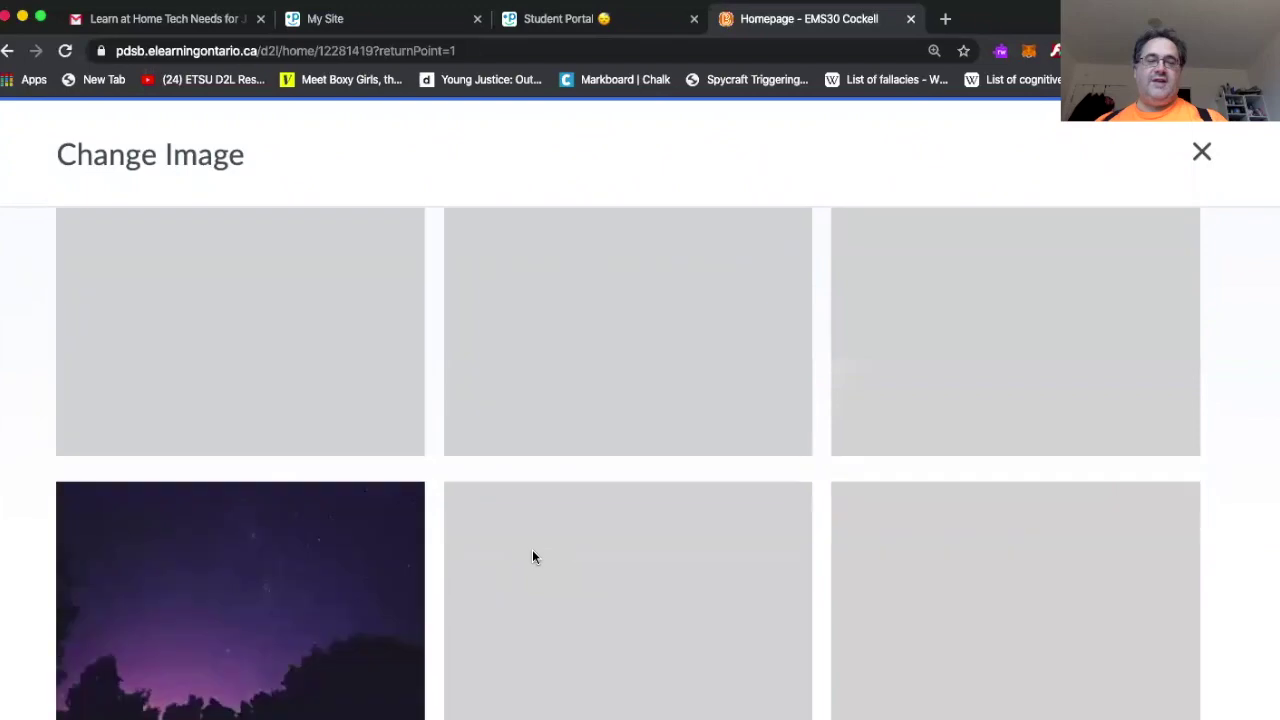
scroll(533, 557, up, 15)
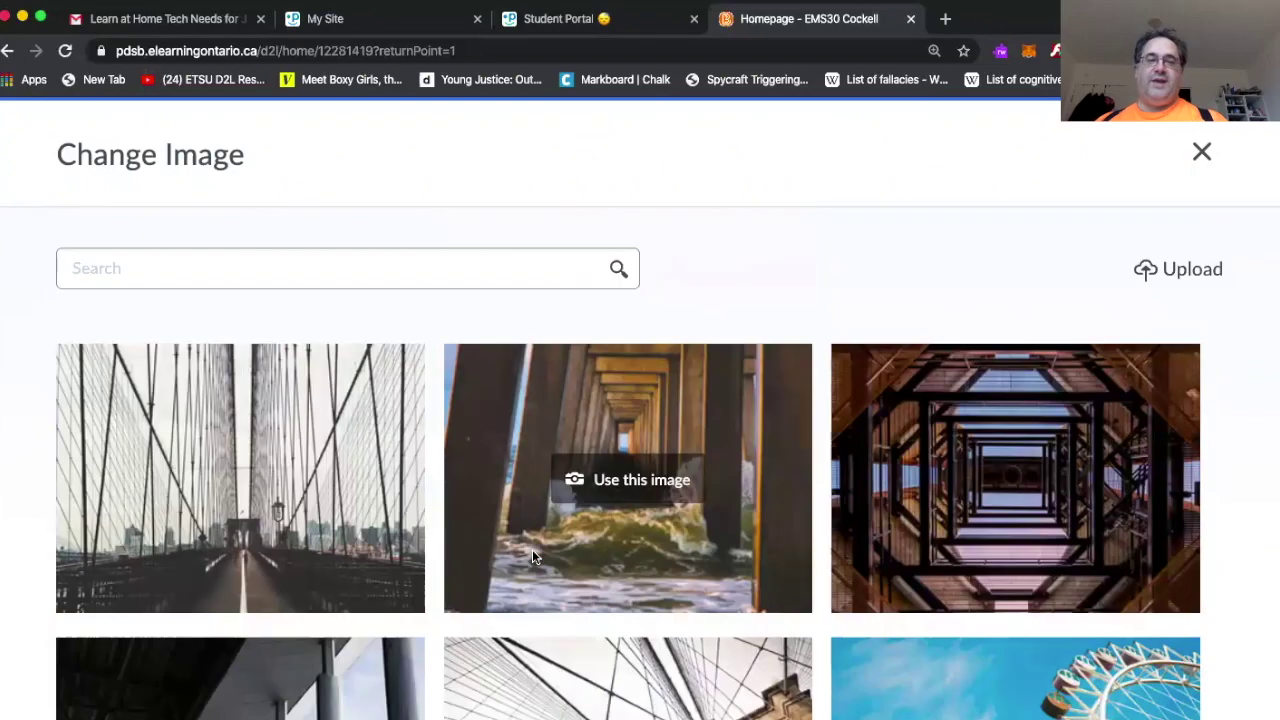
click(1202, 153)
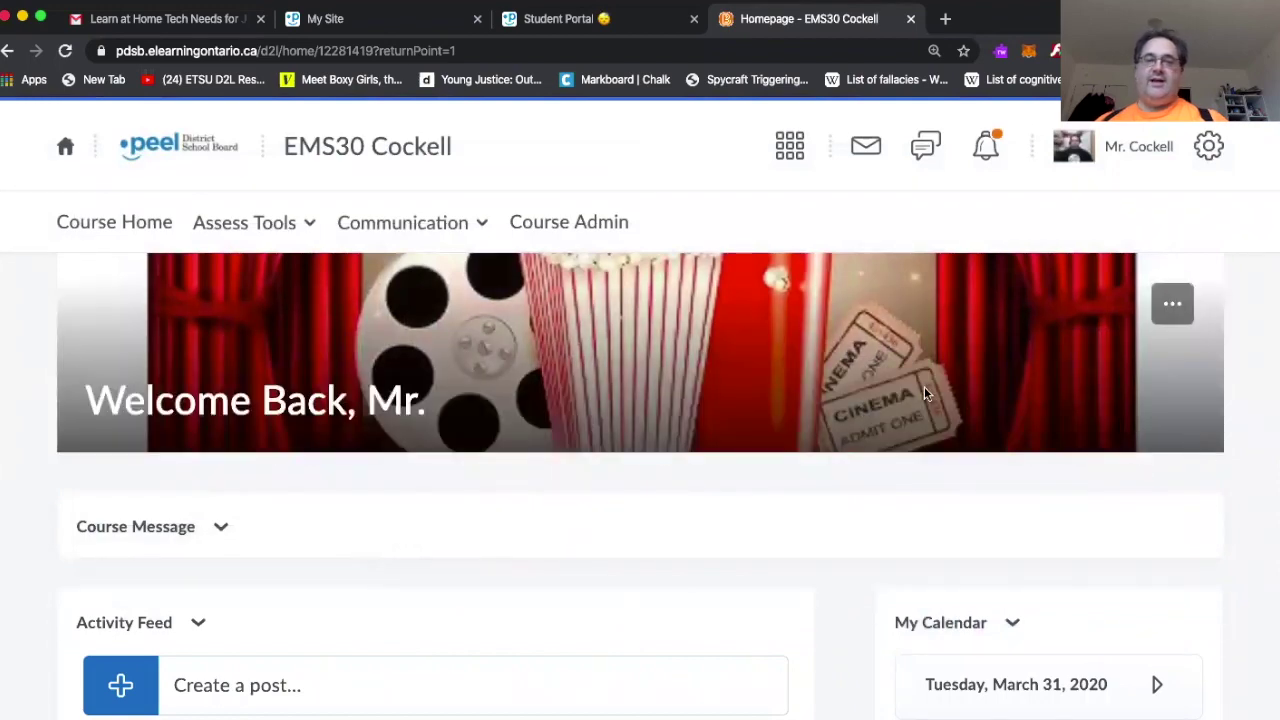
click(1174, 316)
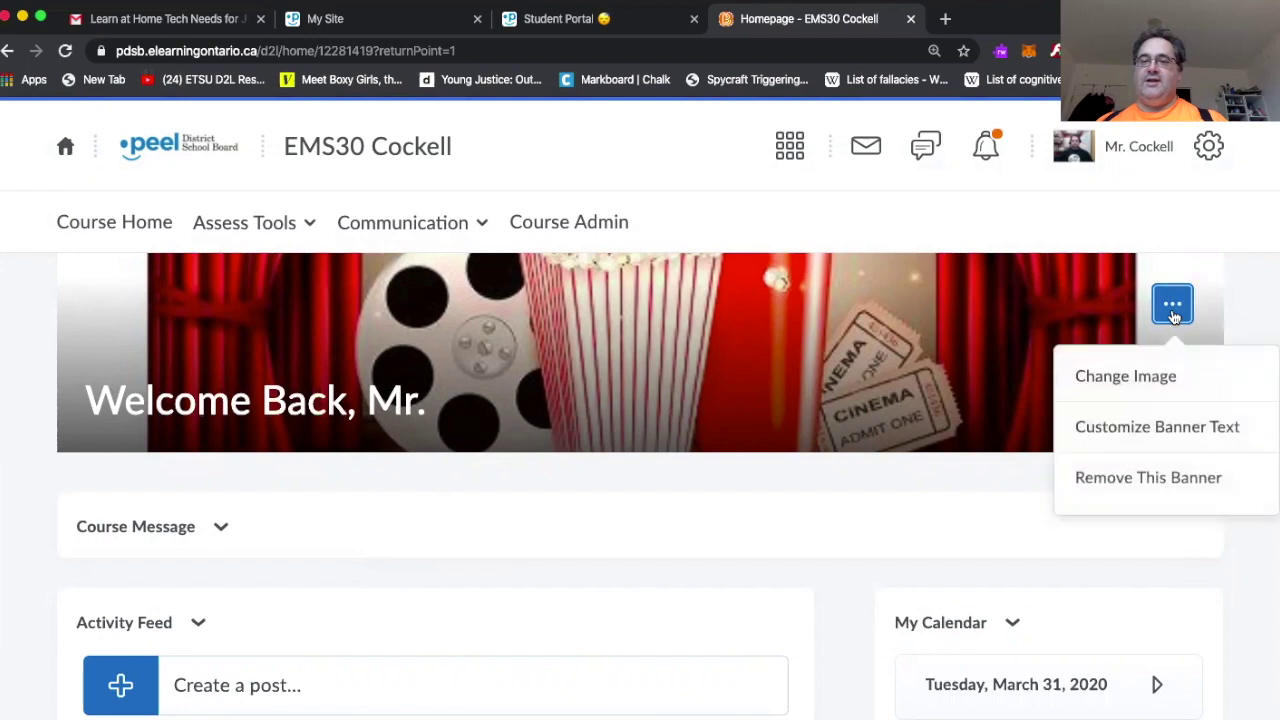
- Change the banner greeting to 'Welcome Back, {FirstName}!' and save it
click(1166, 435)
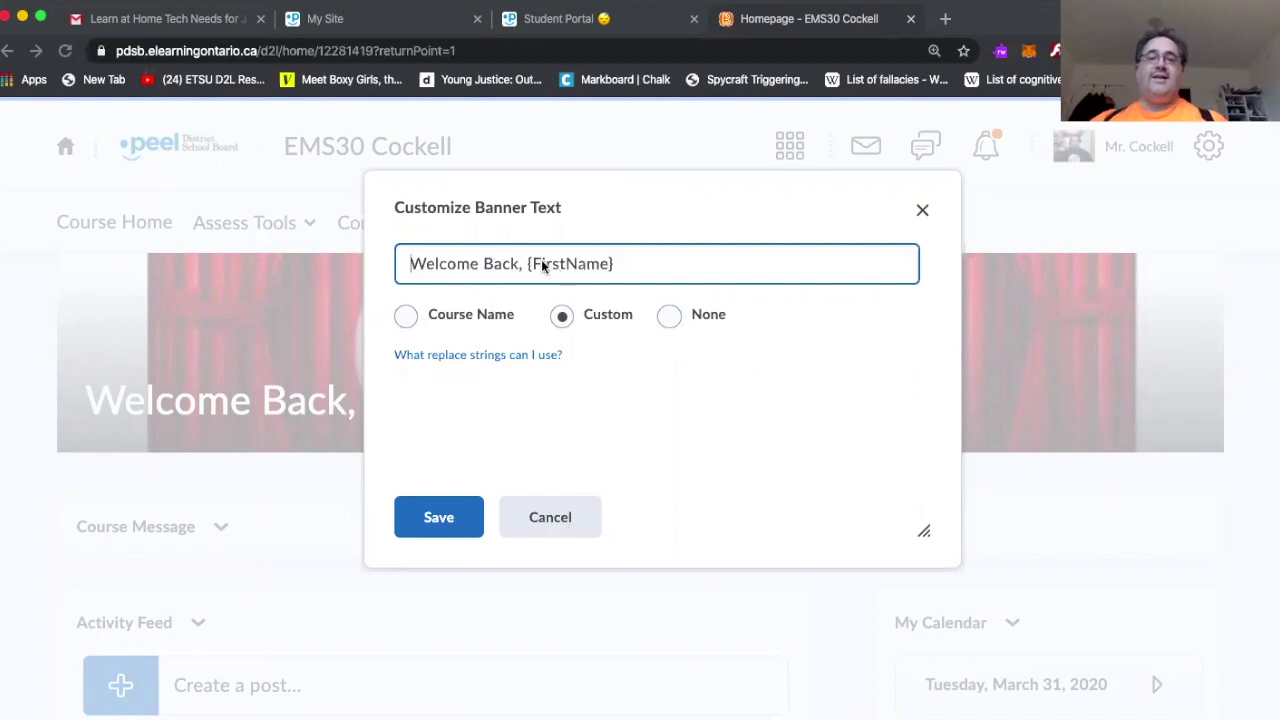
click(619, 266)
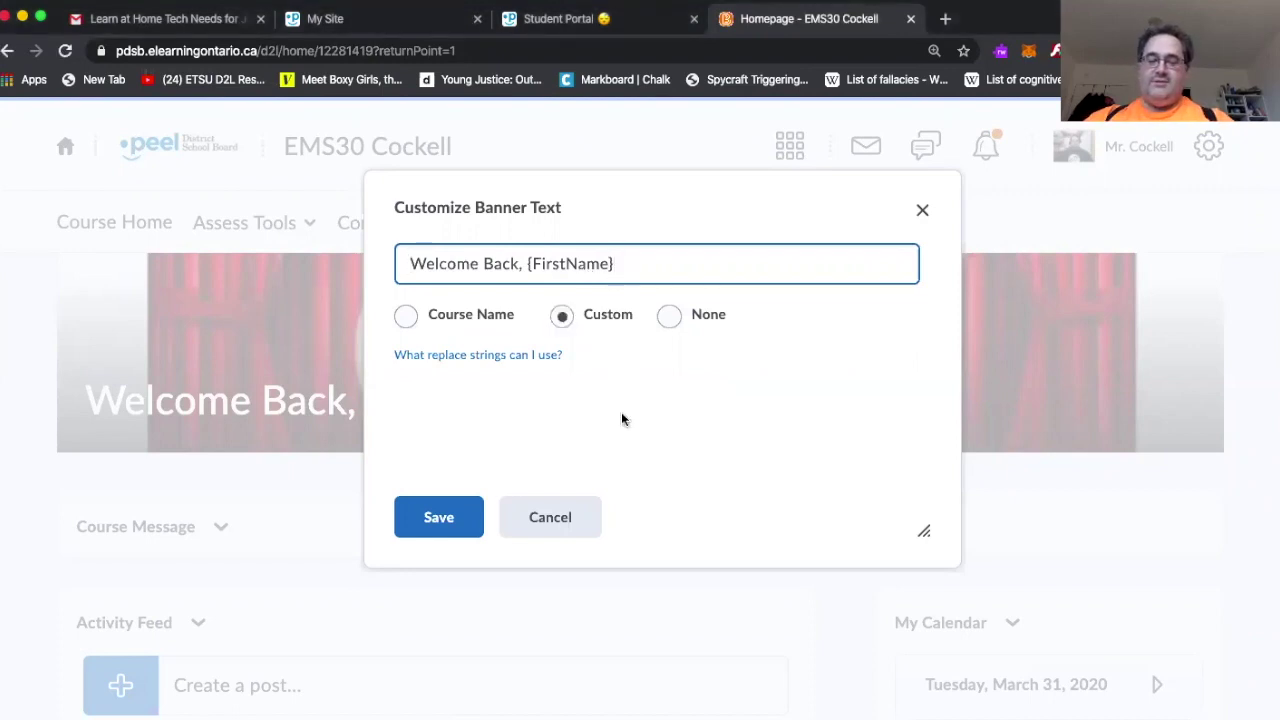
text(!)
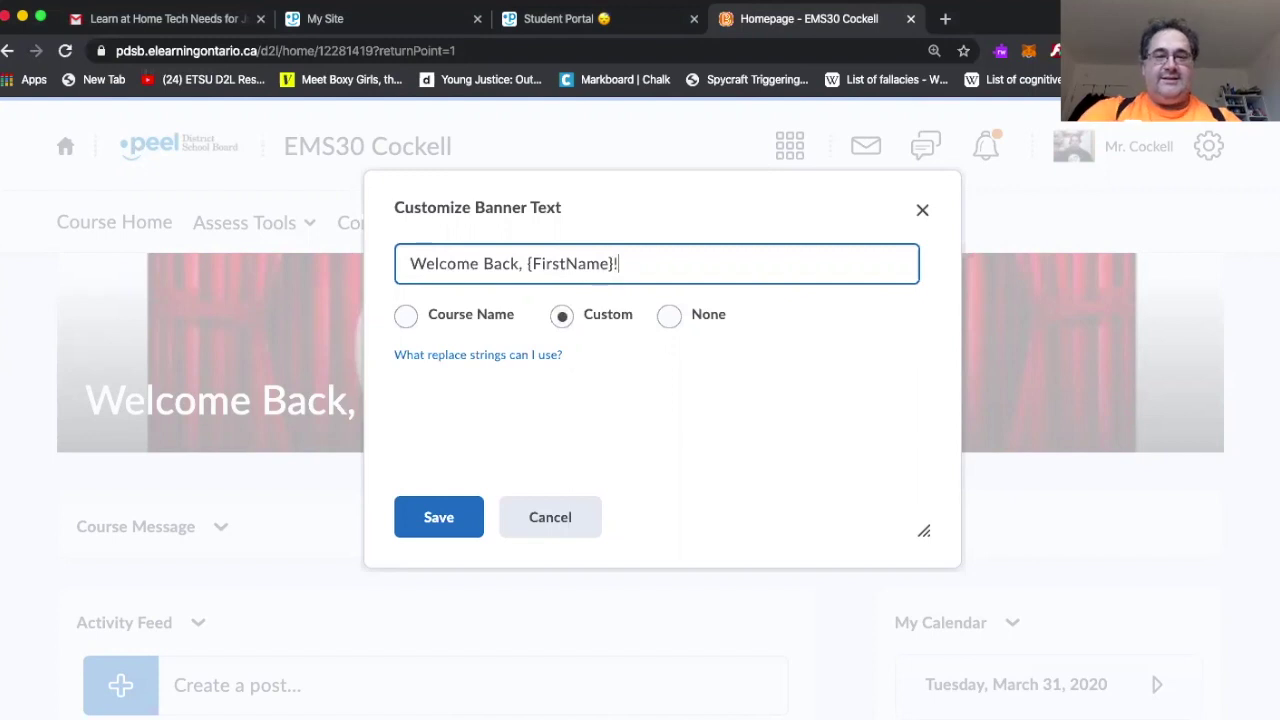
click(431, 520)
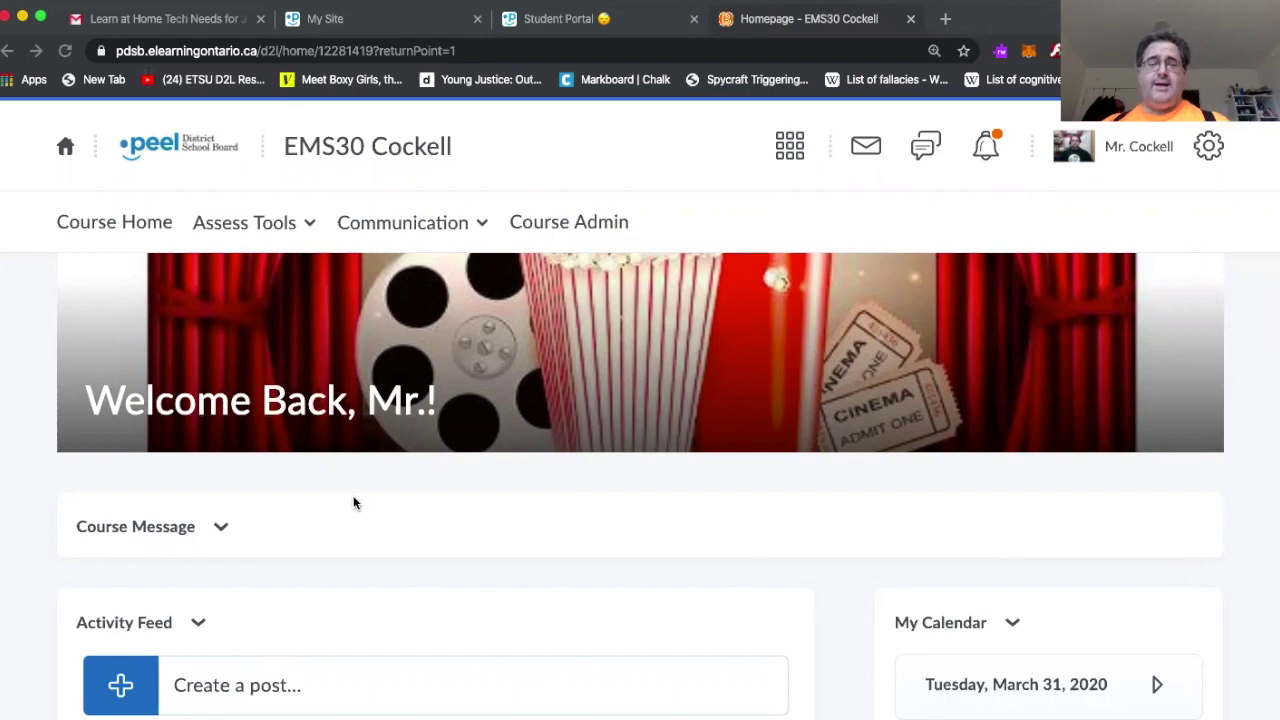
scroll(353, 503, down, 5)
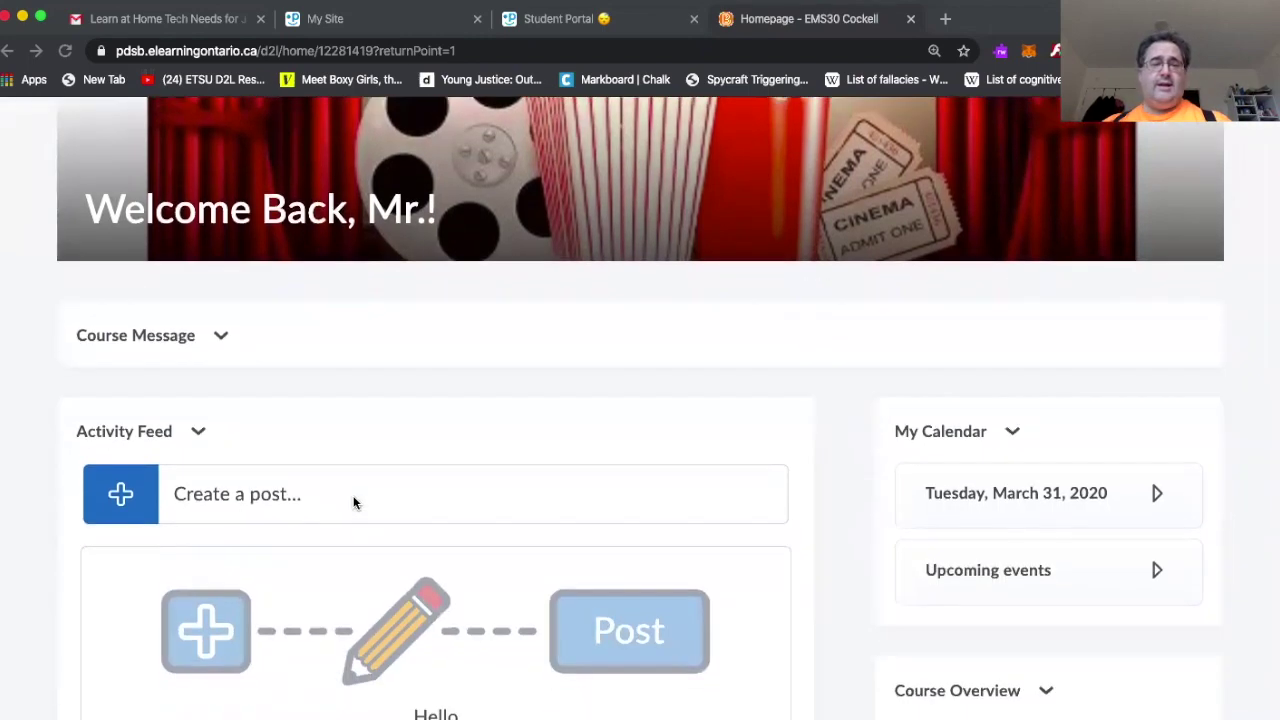
scroll(353, 503, up, 5)
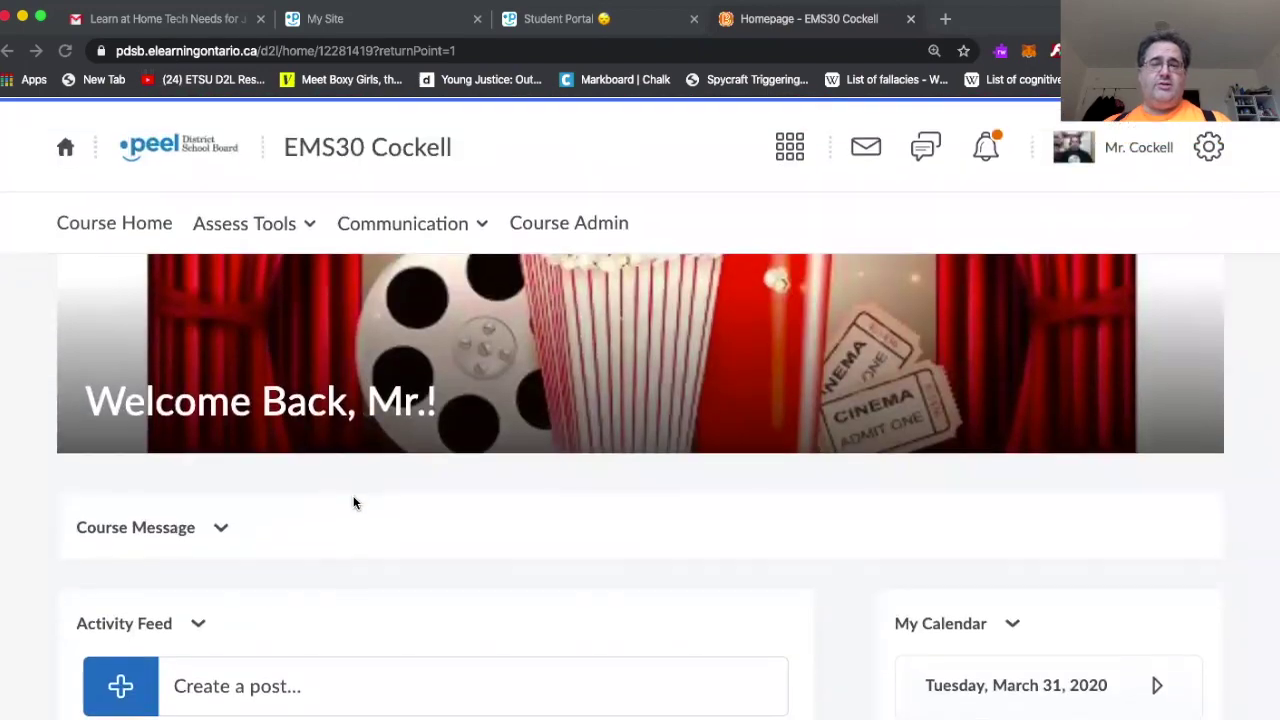
scroll(353, 503, down, 5)
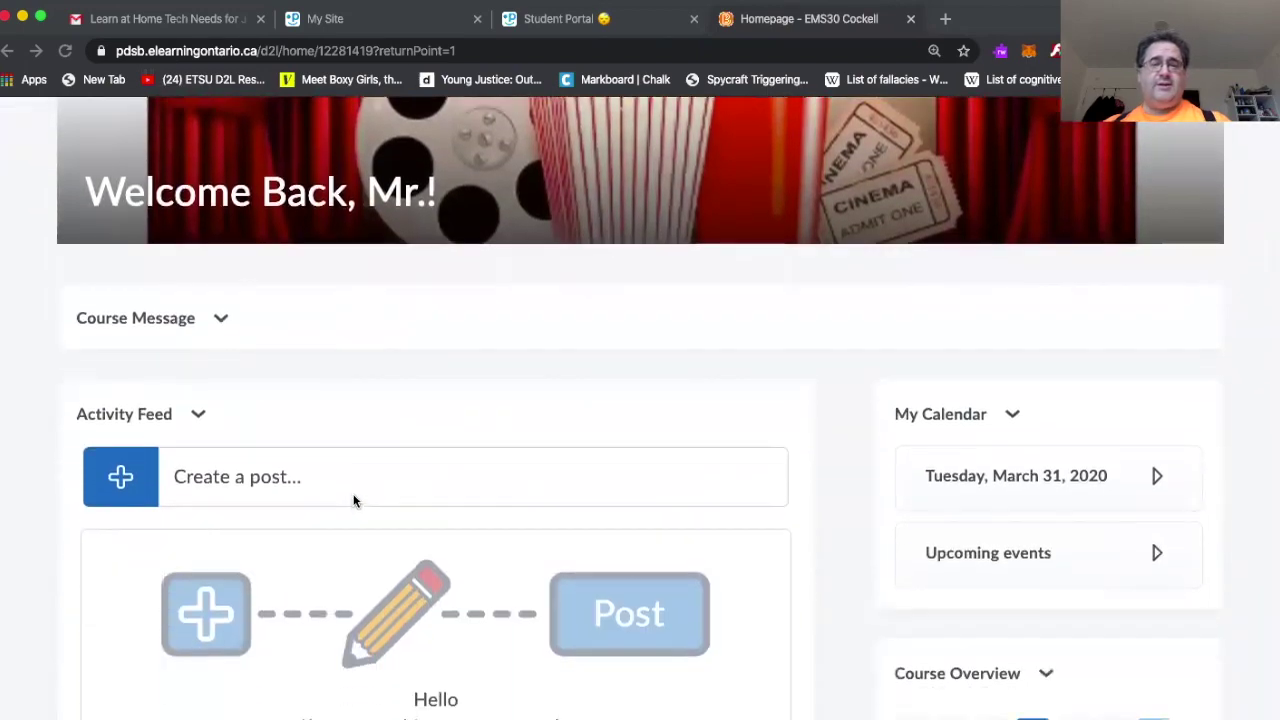
scroll(353, 501, down, 10)
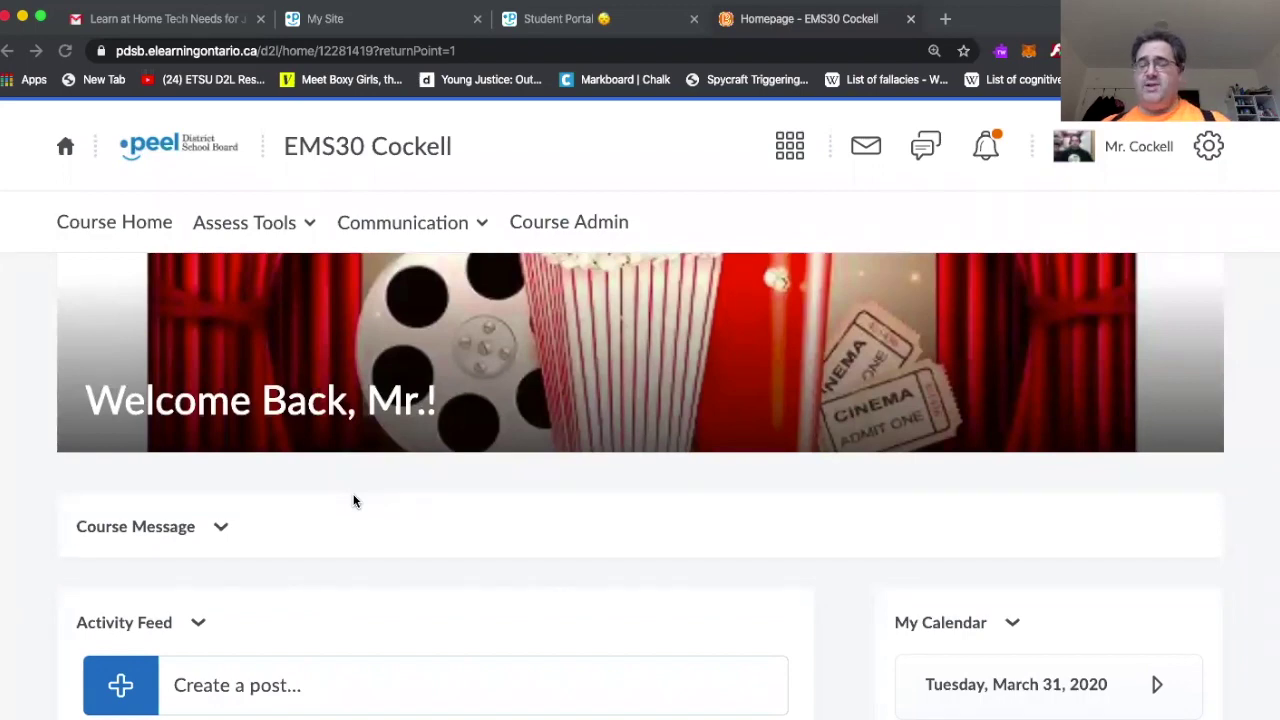
scroll(353, 501, down, 15)
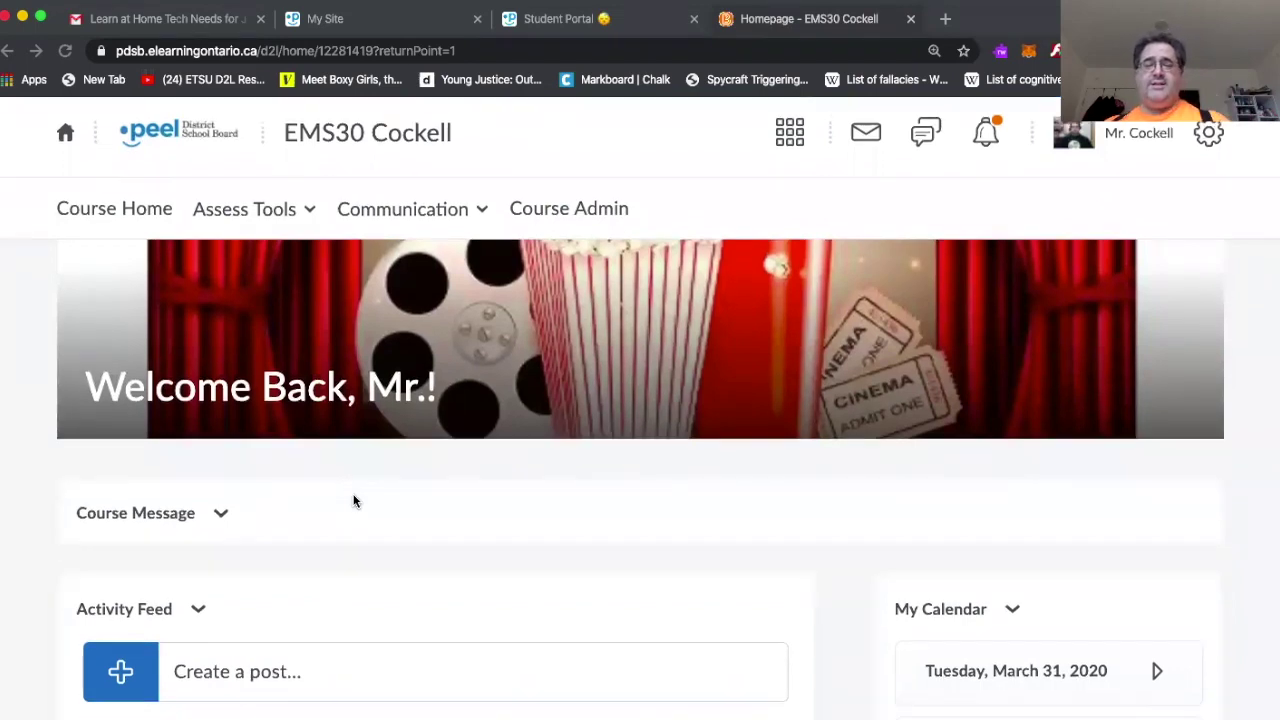
scroll(353, 501, up, 15)
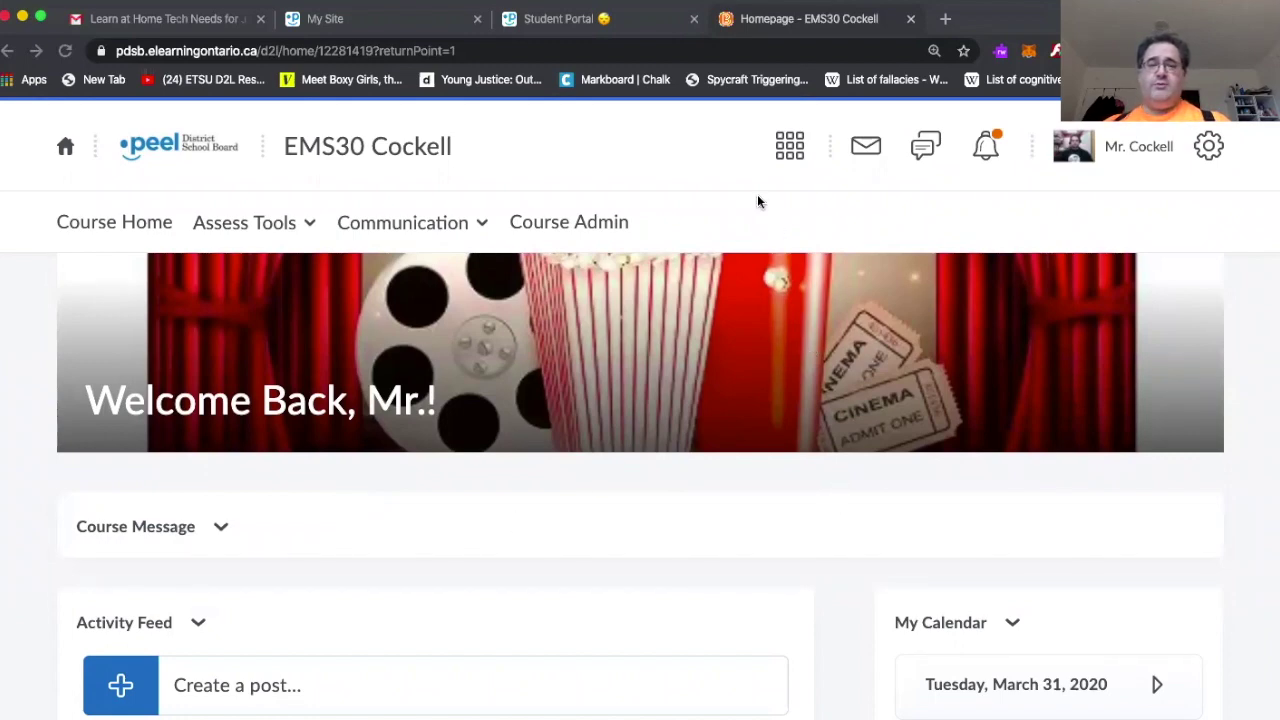
- Go to Course Admin > Homepages and start a new custom homepage
click(579, 221)
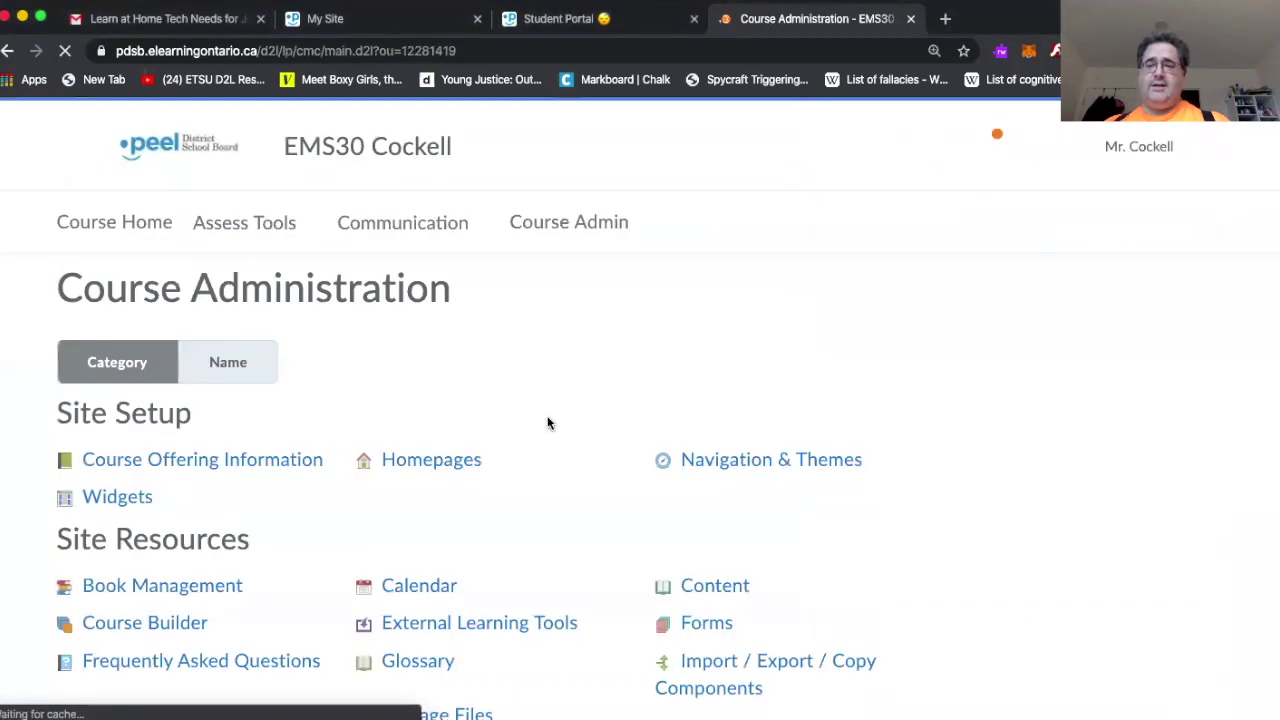
click(417, 461)
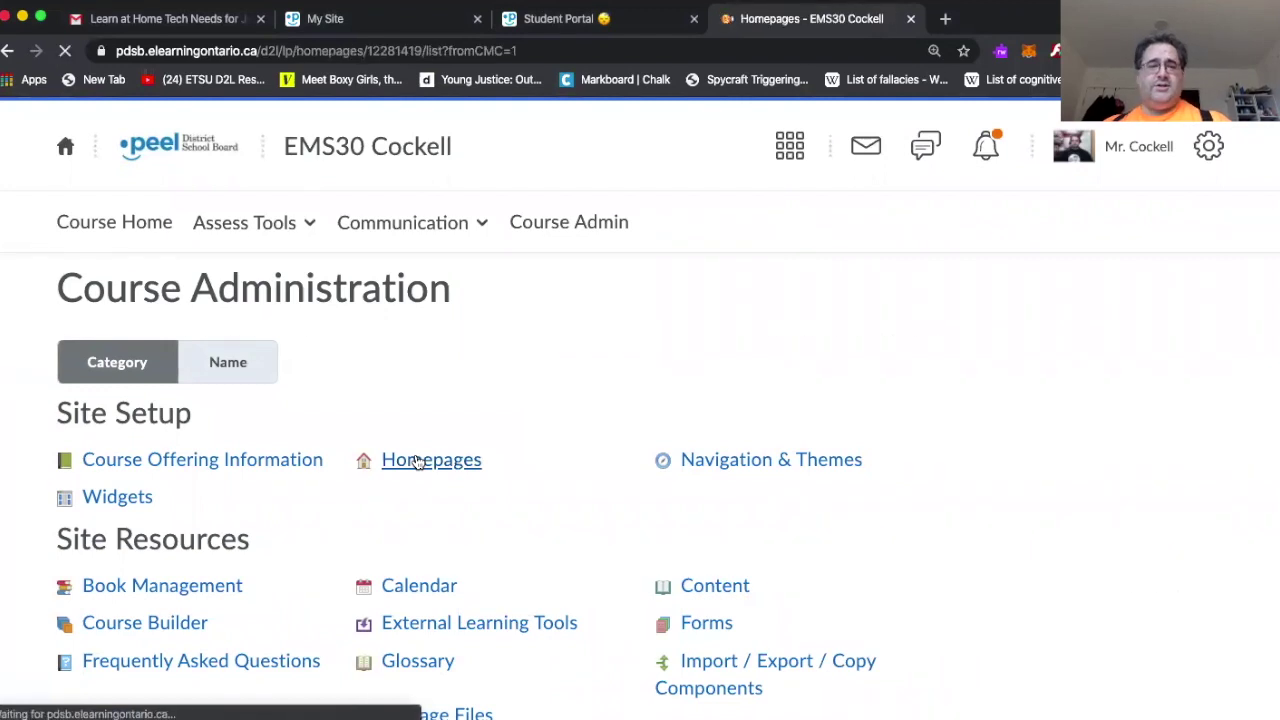
scroll(418, 462, down, 1)
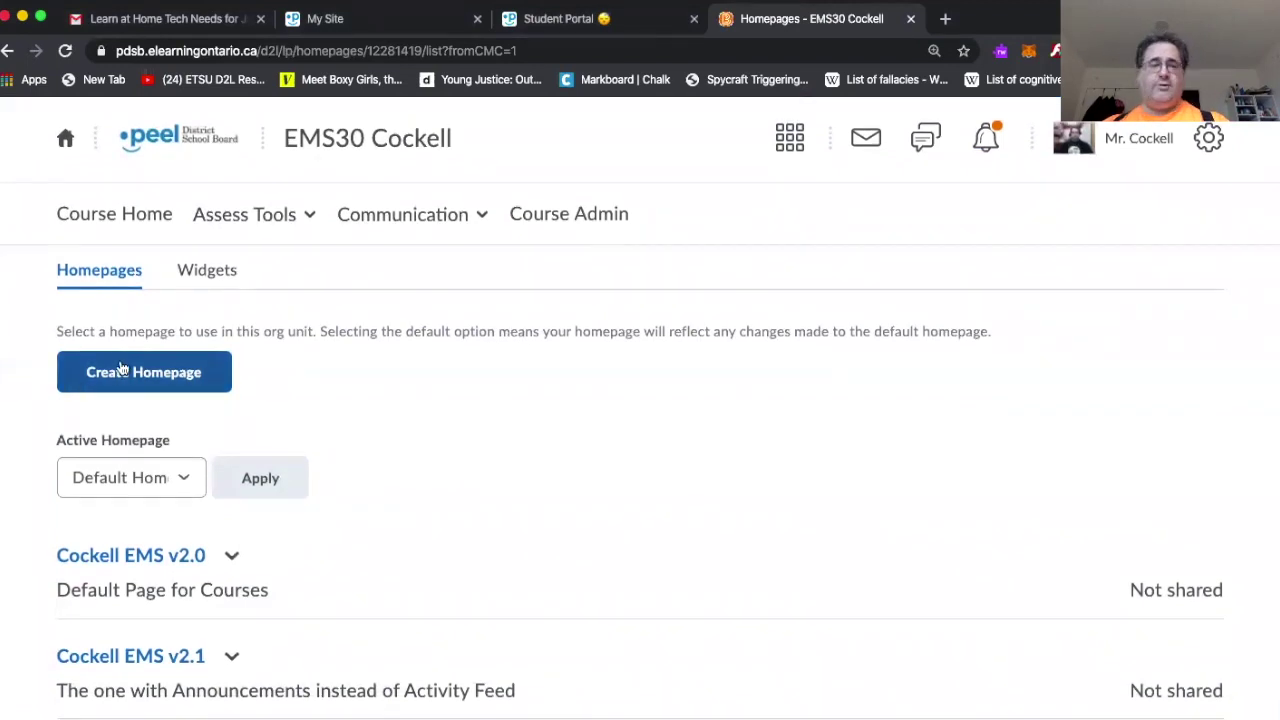
scroll(200, 655, down, 15)
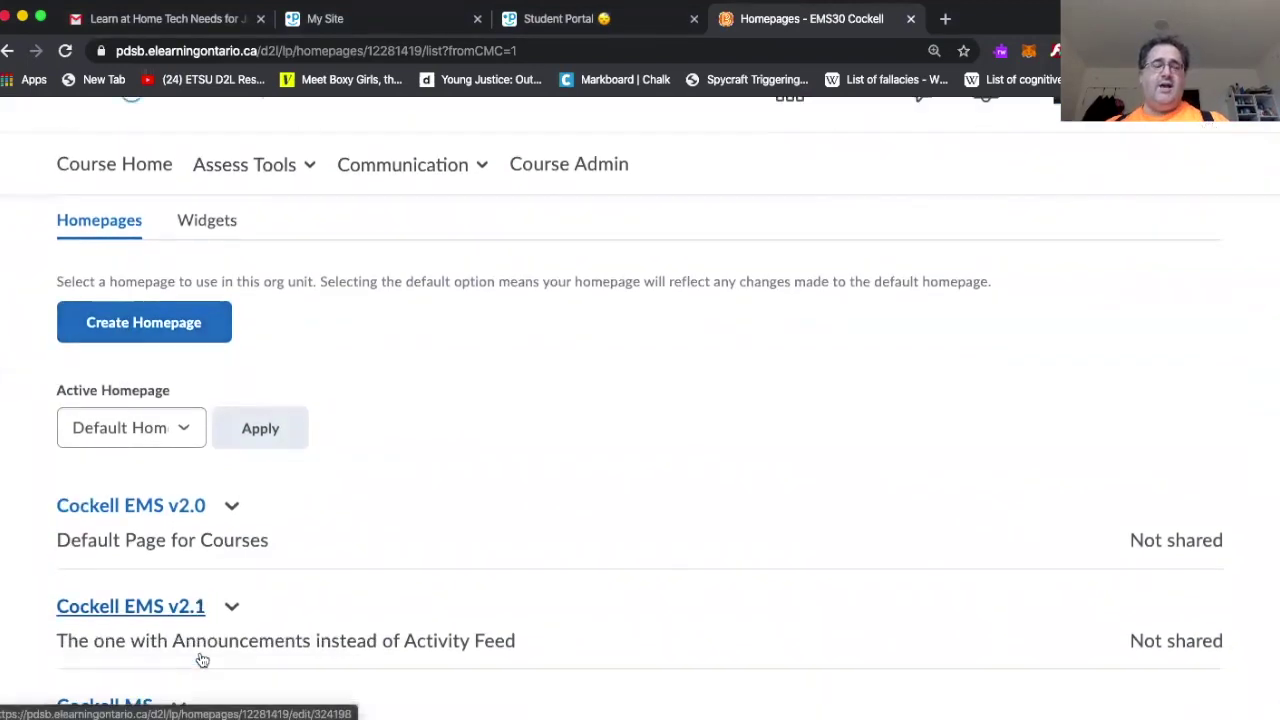
scroll(200, 658, up, 15)
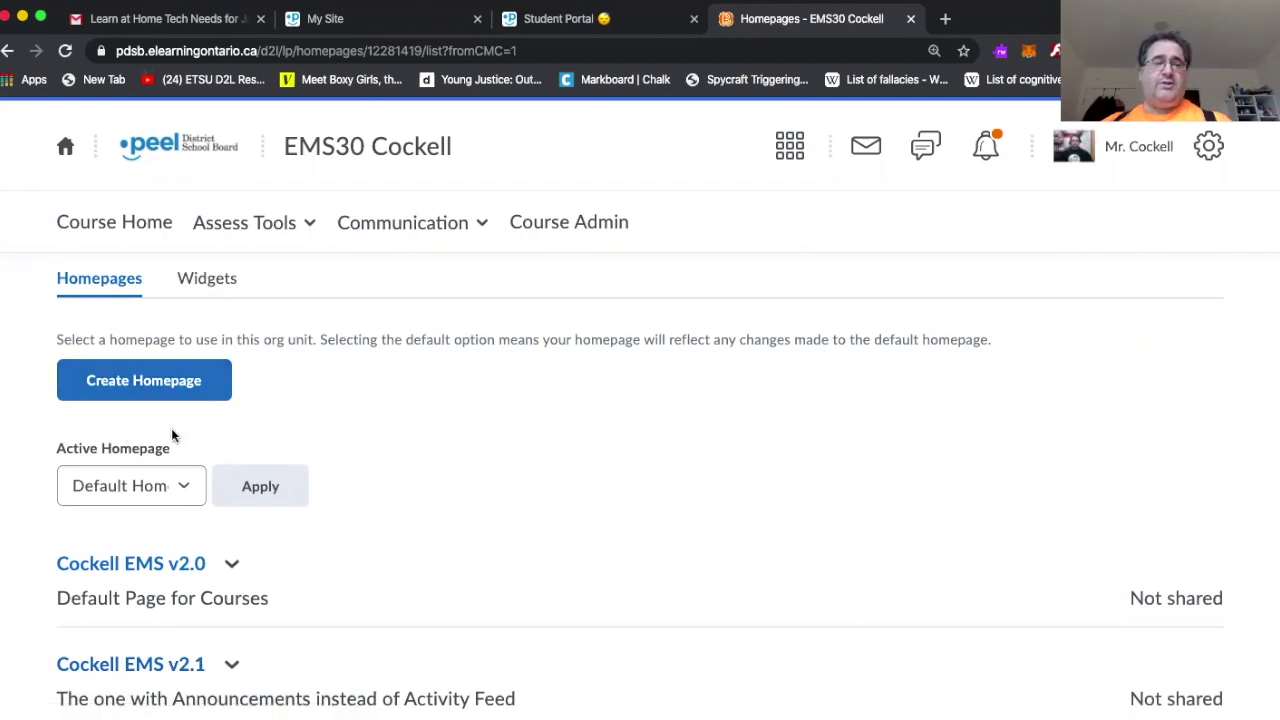
click(118, 395)
- Name the new homepage with the teacher's name followed by "'s Example"
click(134, 394)
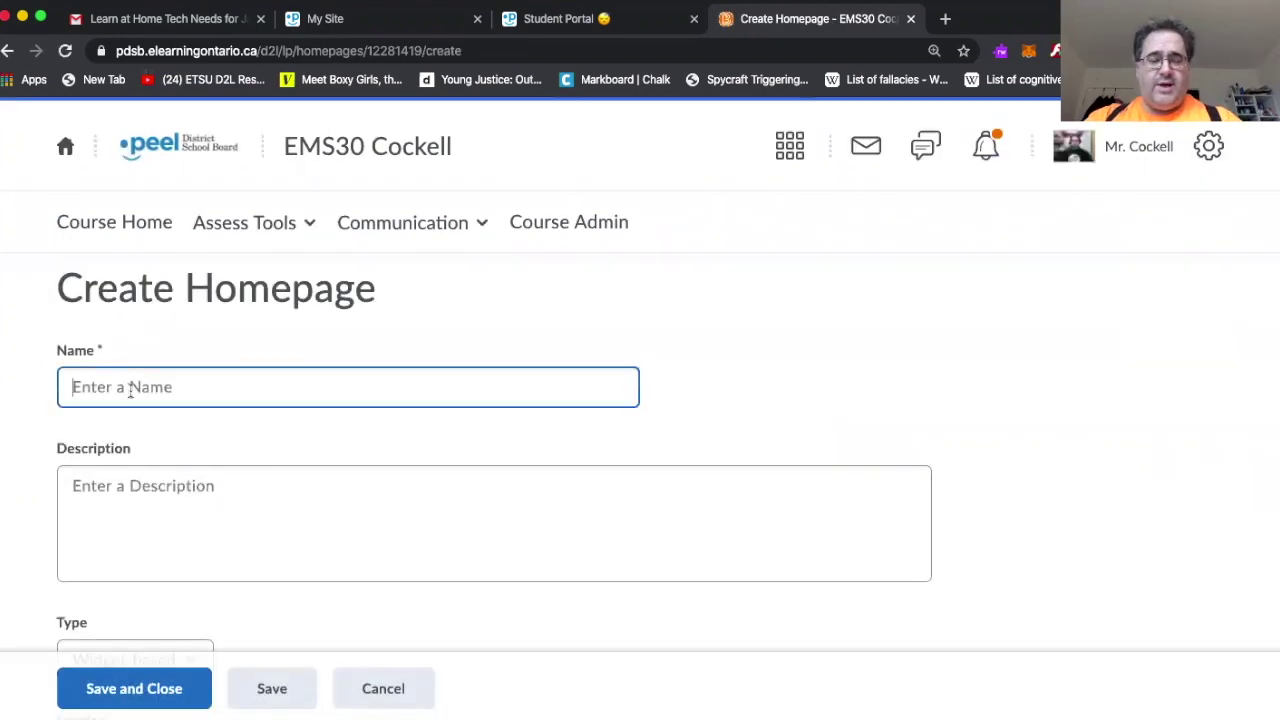
text(Ex)
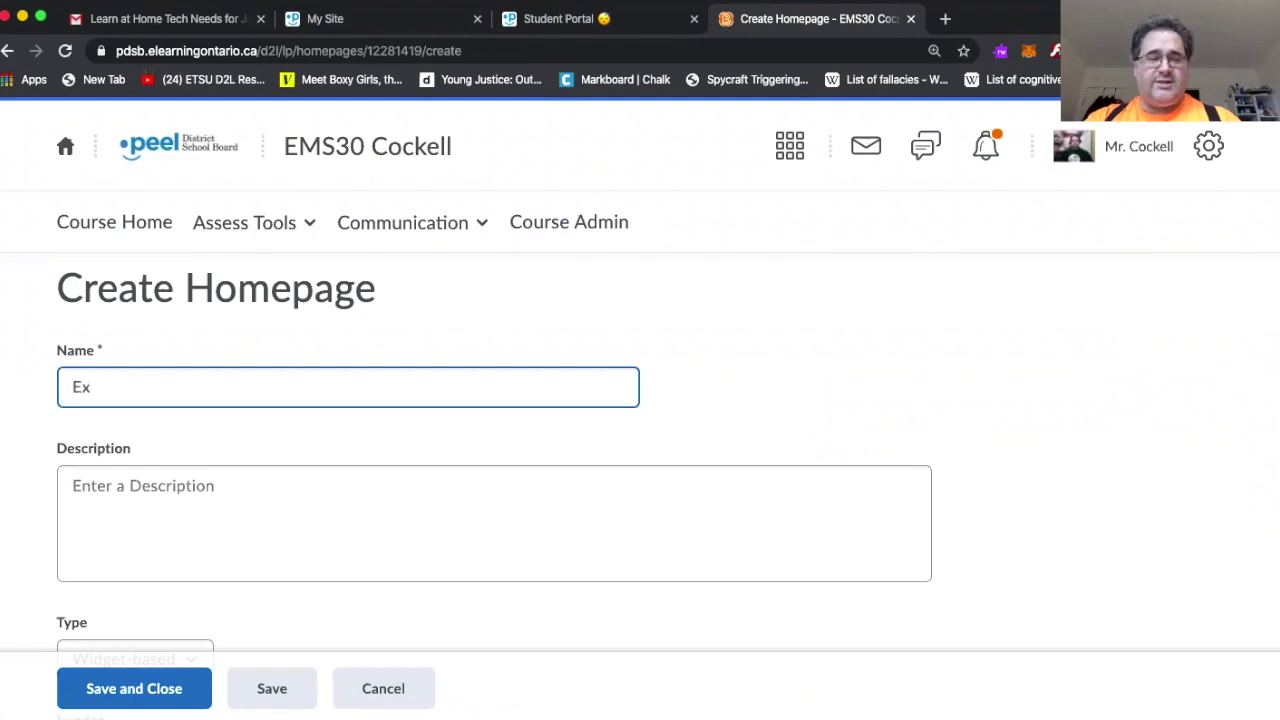
key(BackSpace)
key(BackSpace)
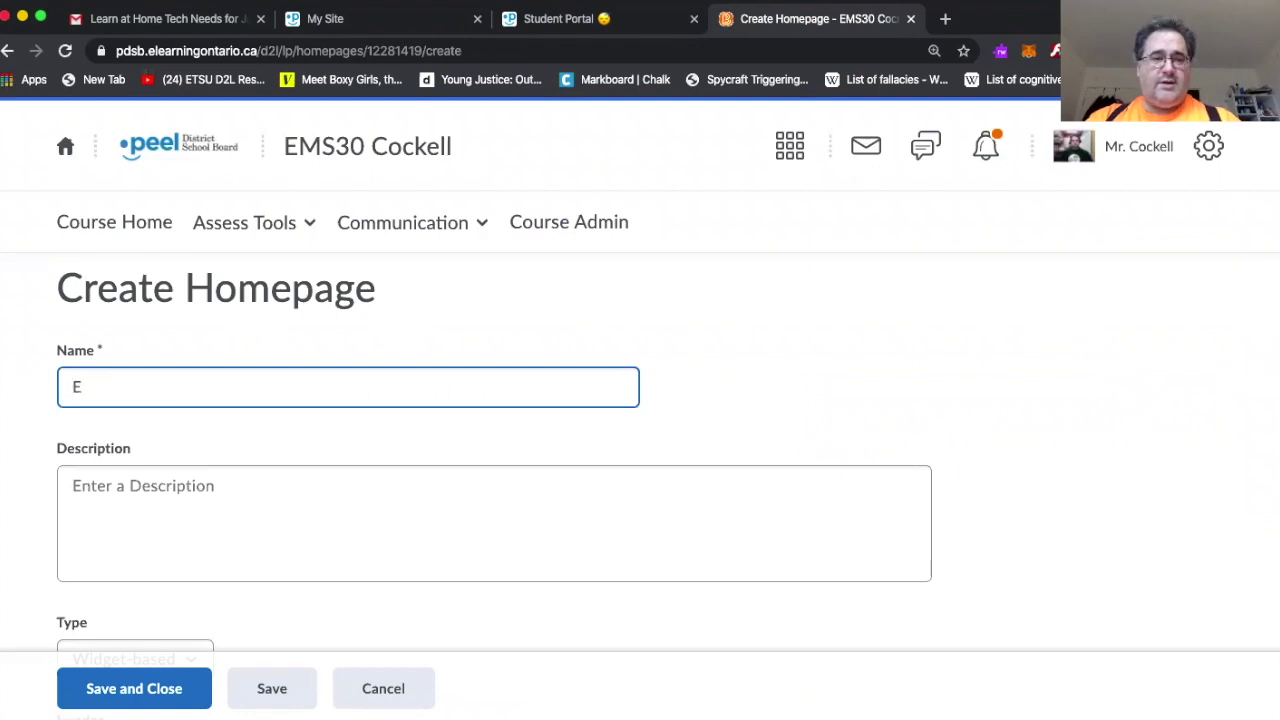
text(Mr)
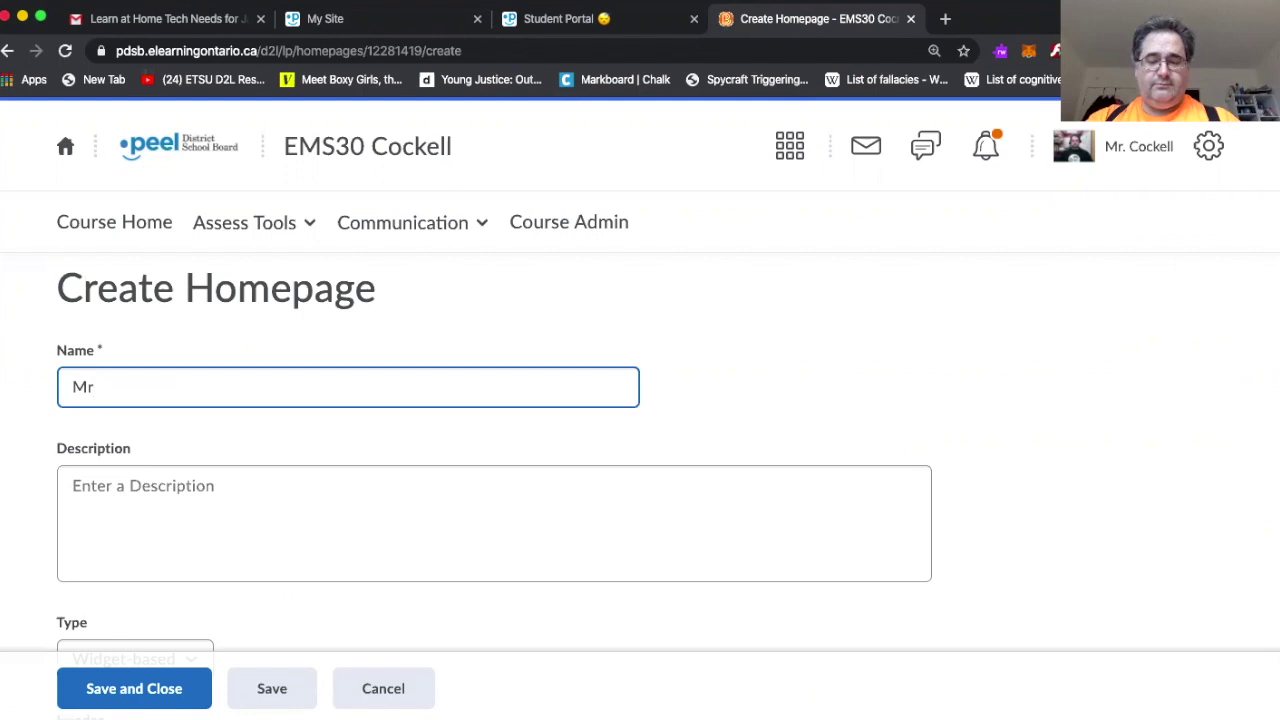
text(. Cockee)
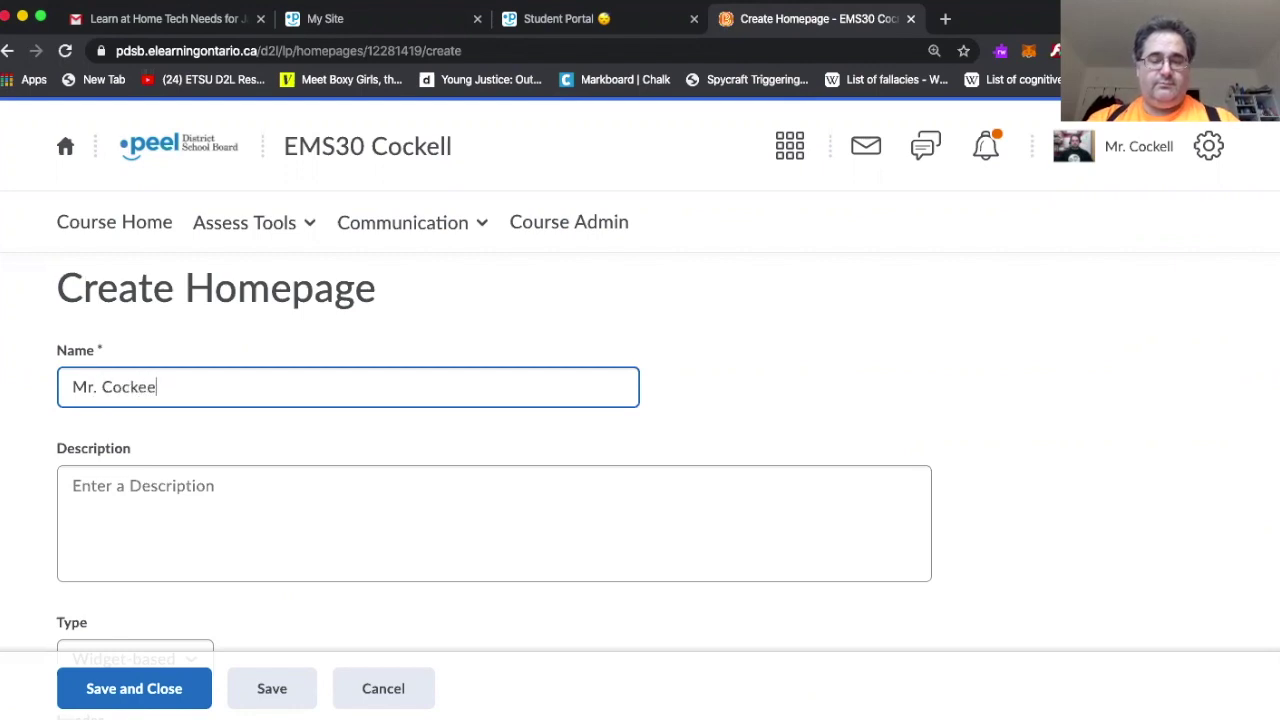
key(BackSpace)
text(ll)
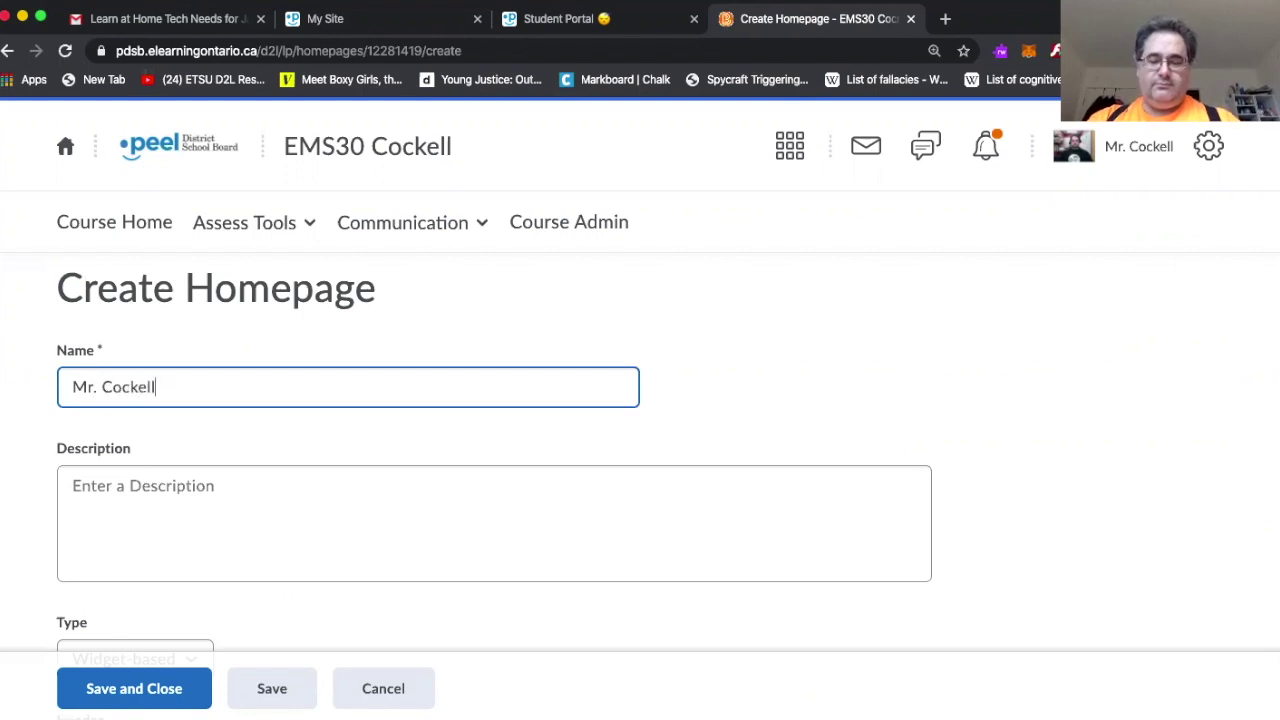
text('s Example)
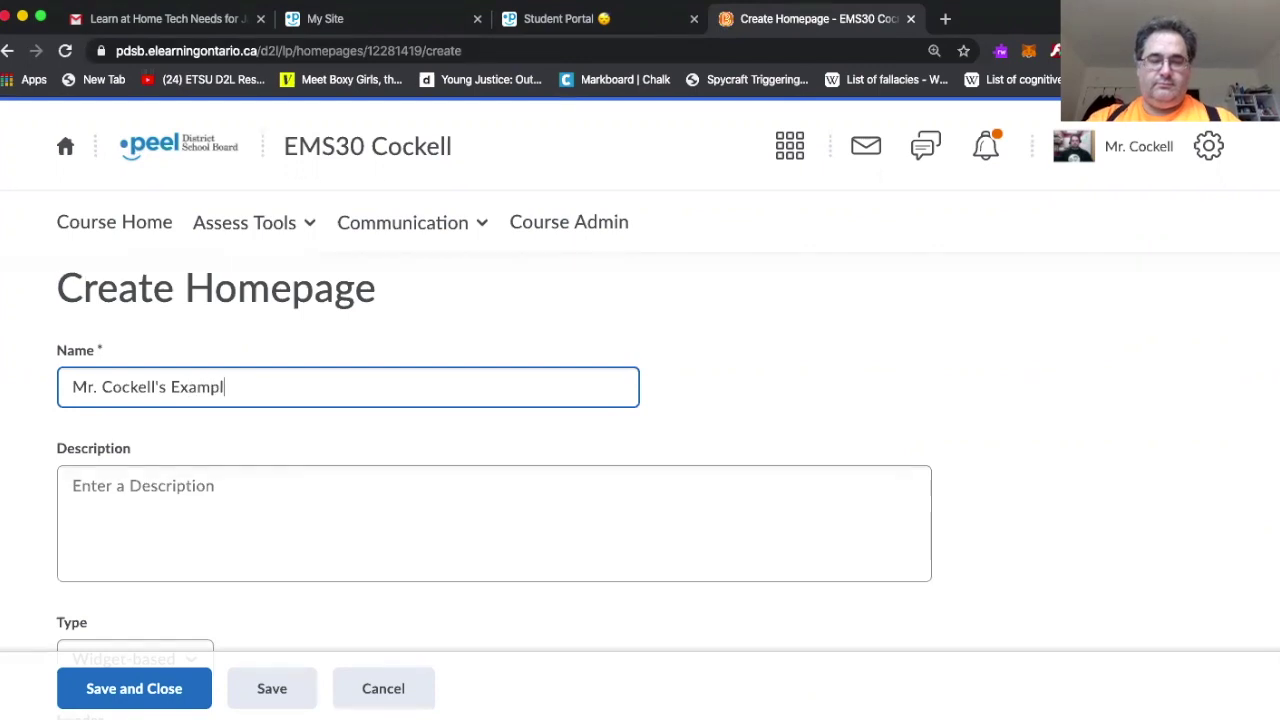
- Enter 'April 6th, 2020' as the homepage description
click(82, 488)
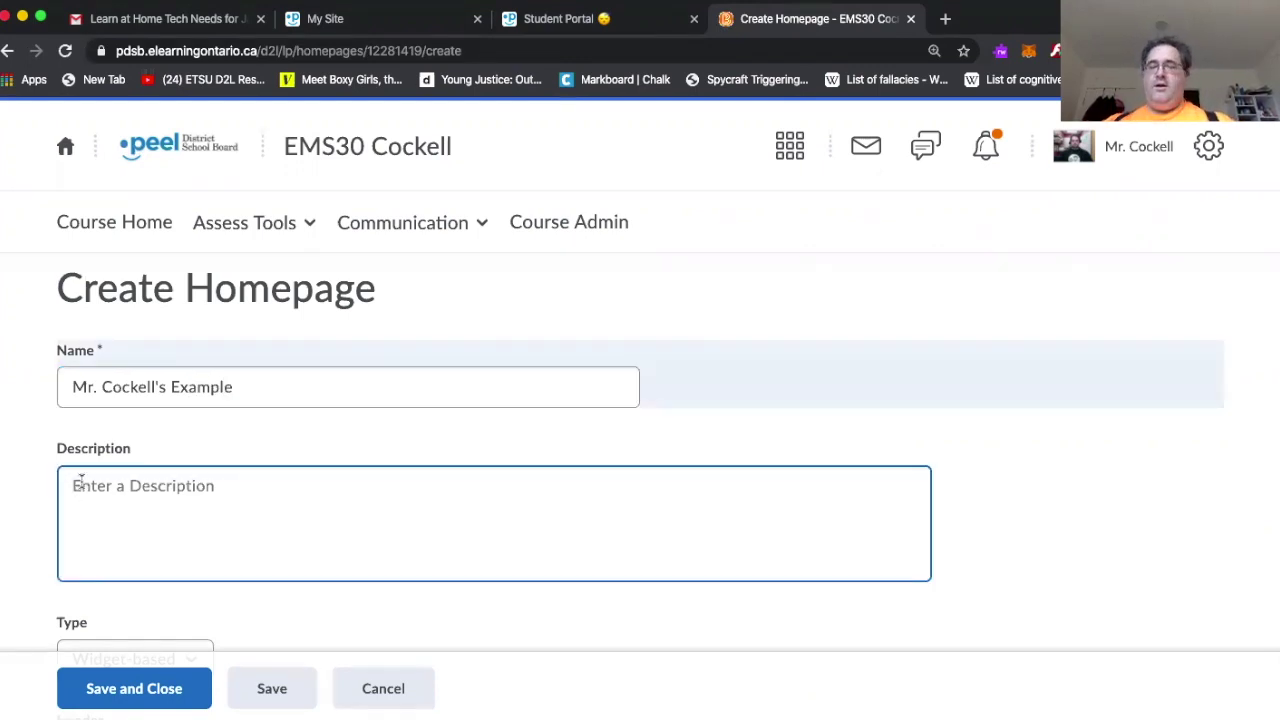
text(A)
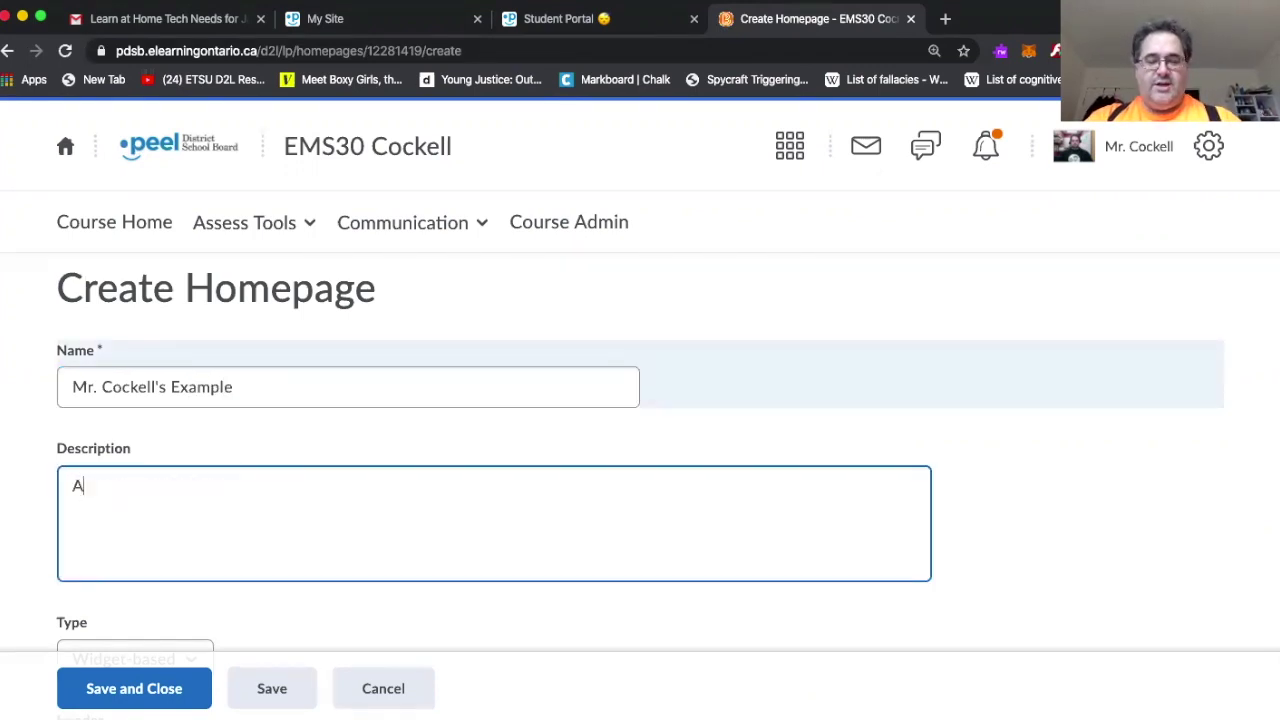
text(pril,)
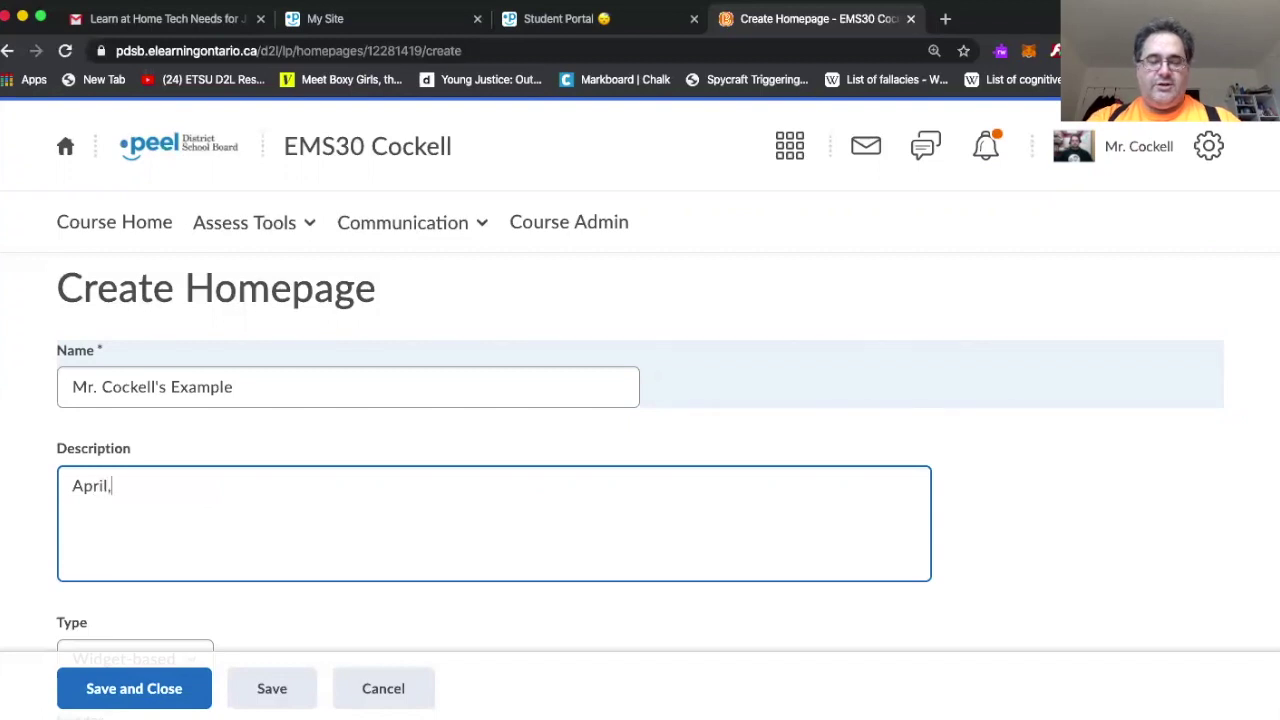
key(BackSpace)
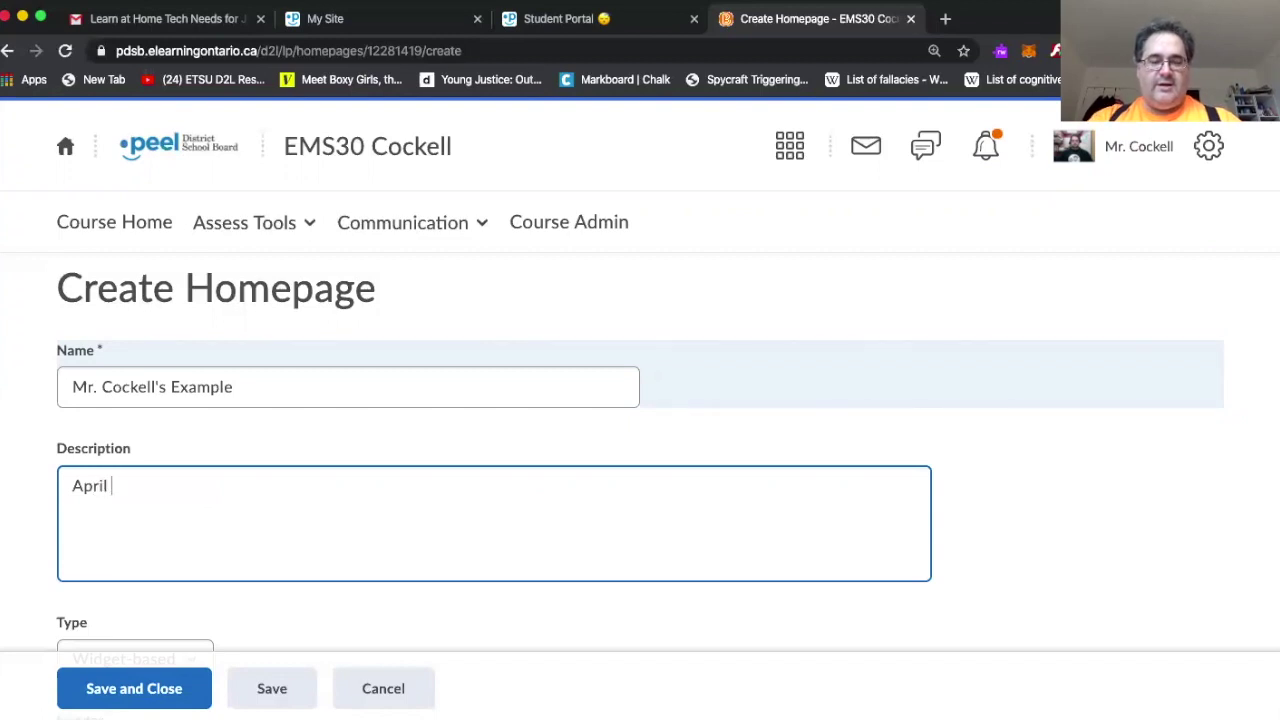
text(6th)
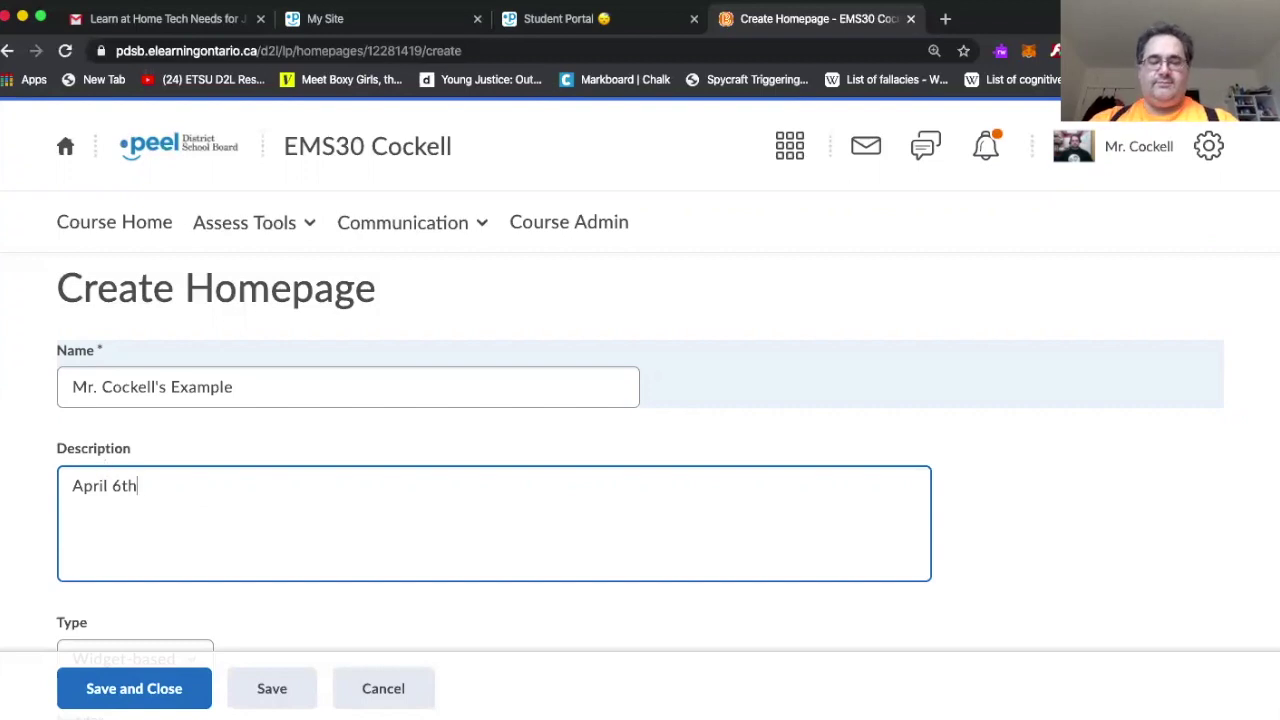
text(, 20)
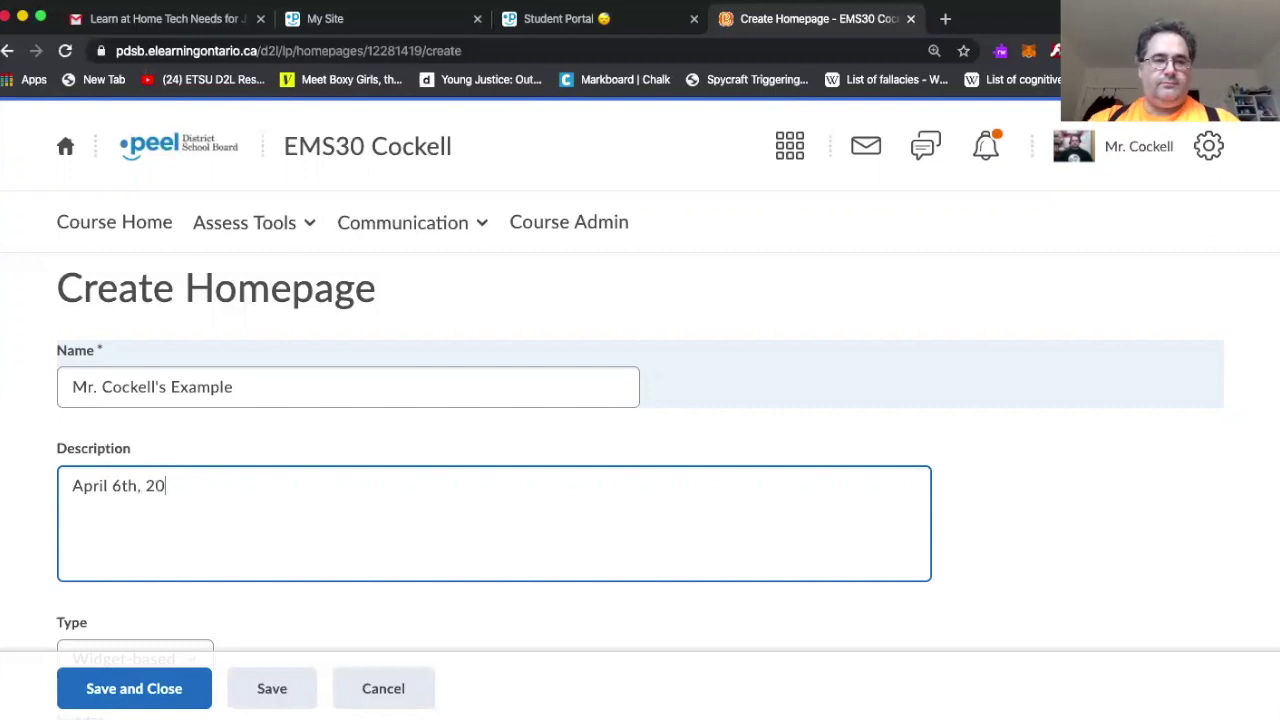
text(20)
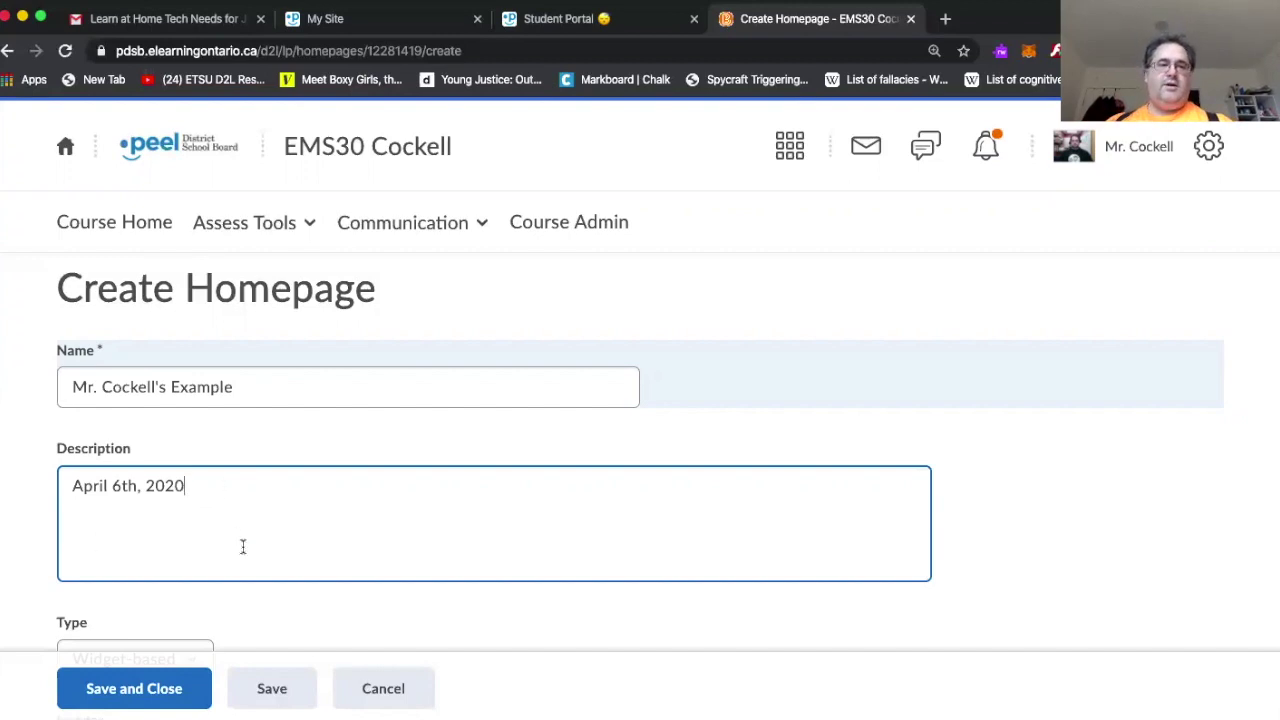
- Scroll to the Basic two-panel layout and open the left panel's widget chooser
scroll(242, 546, down, 3)
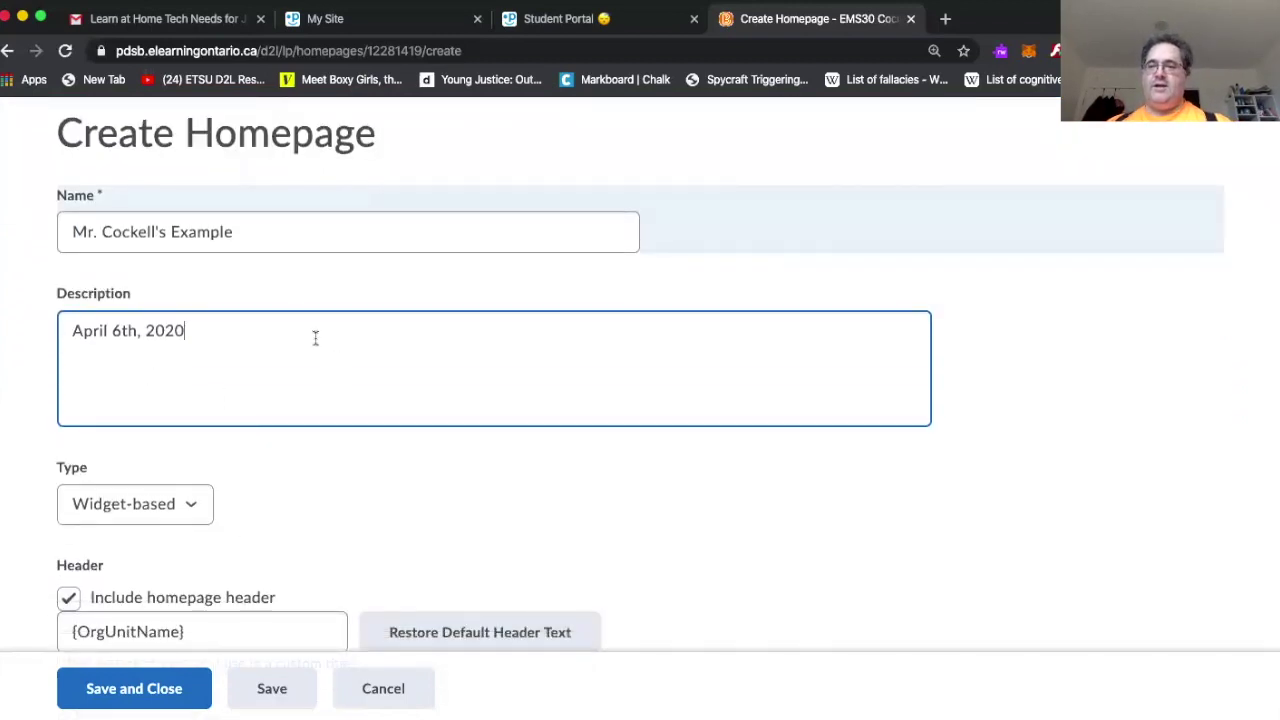
scroll(262, 459, up, 1)
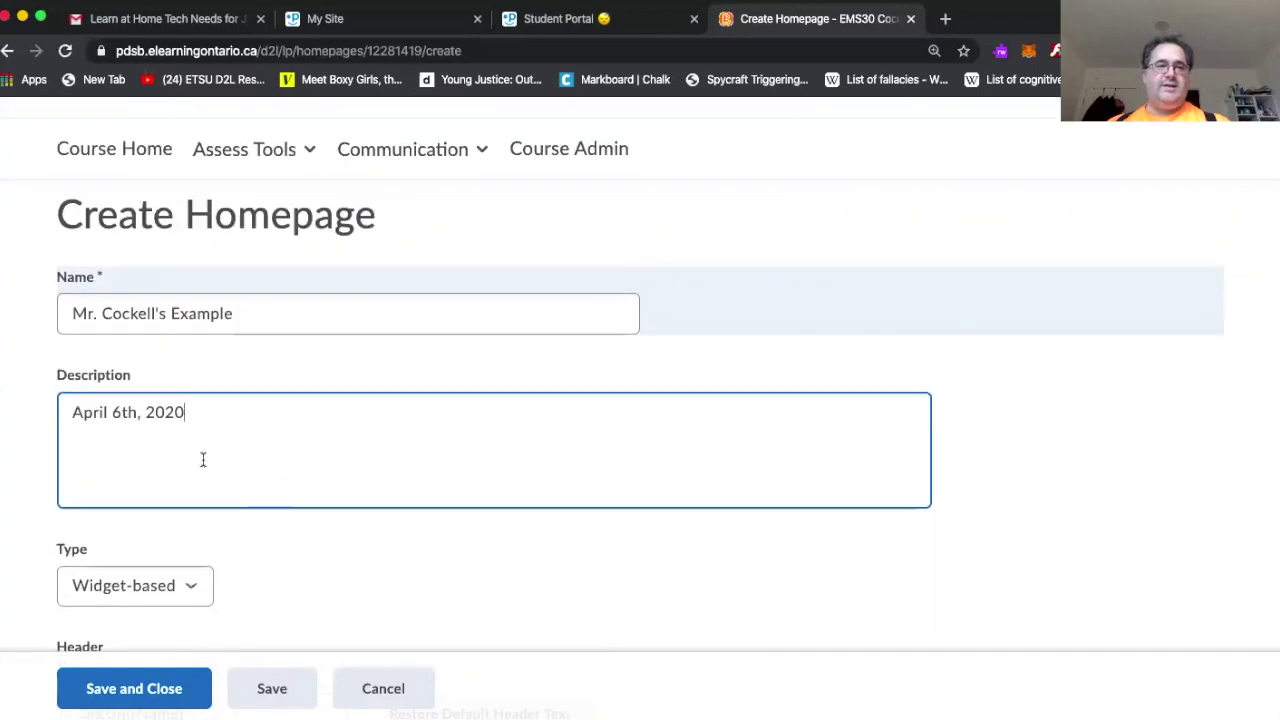
scroll(202, 459, down, 3)
scroll(275, 459, down, 7)
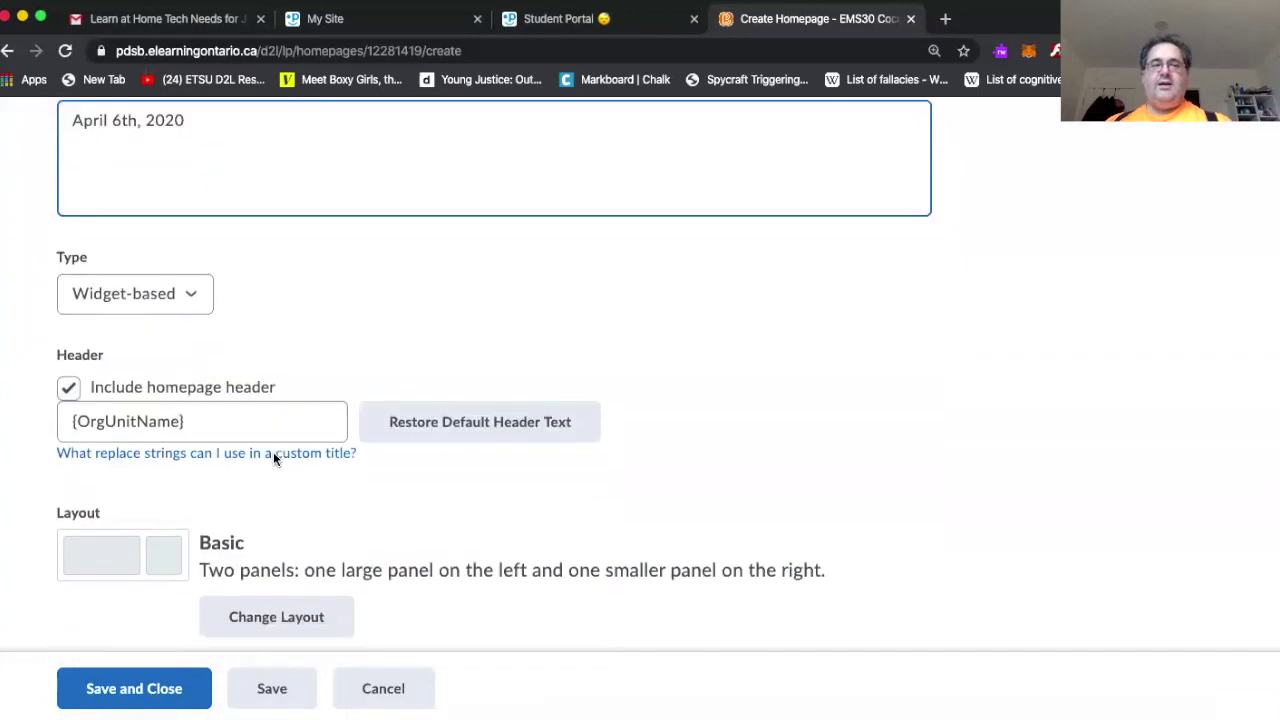
scroll(273, 459, down, 1)
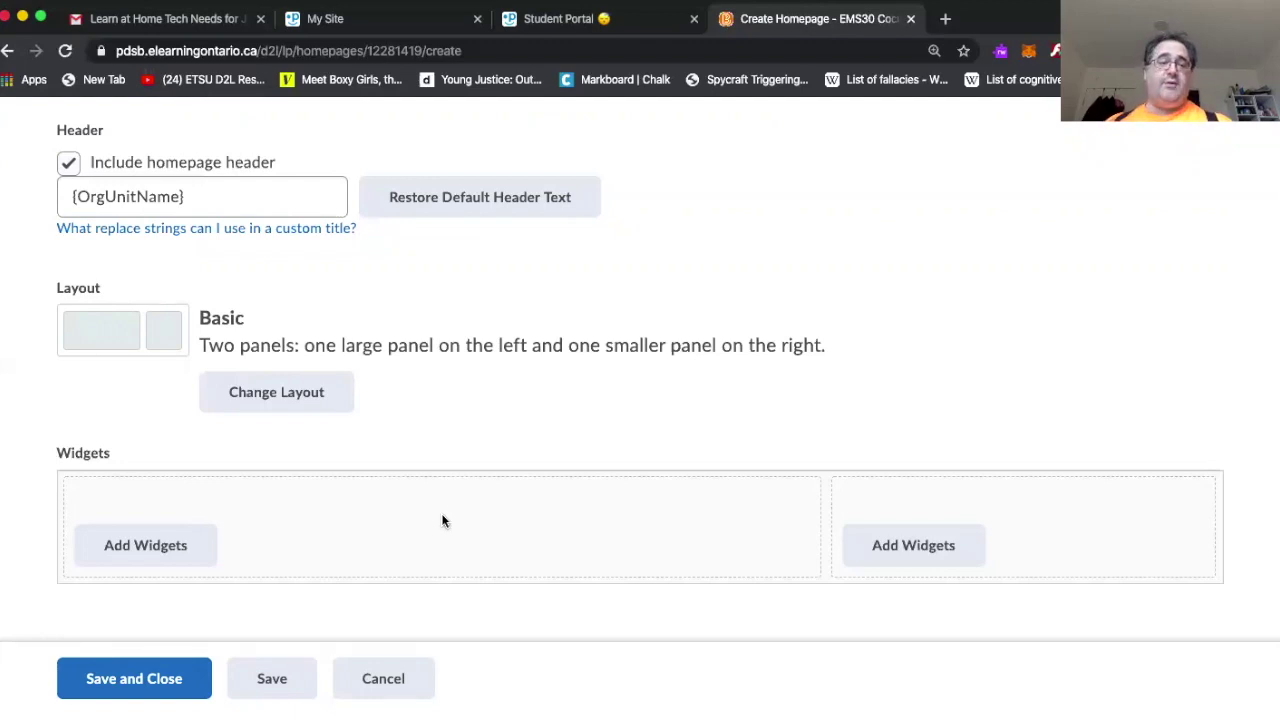
click(146, 548)
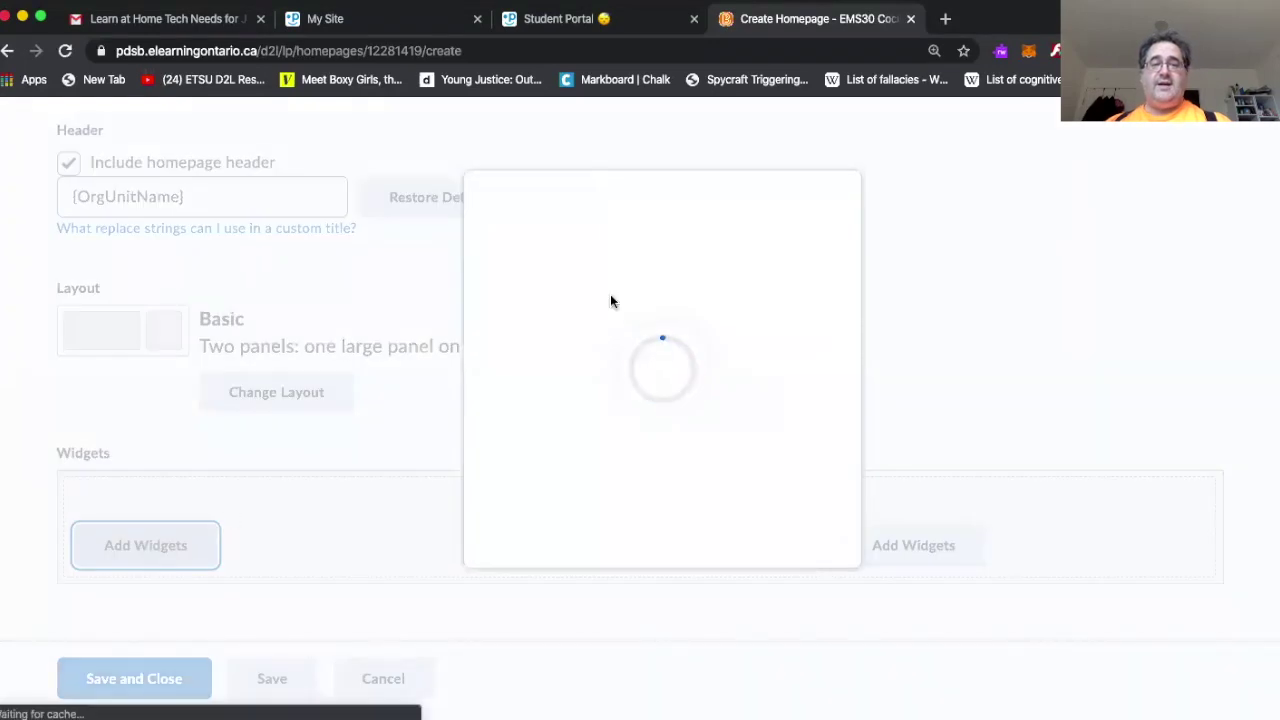
- Add the Announcements widget to the large left panel
scroll(570, 487, down, 2)
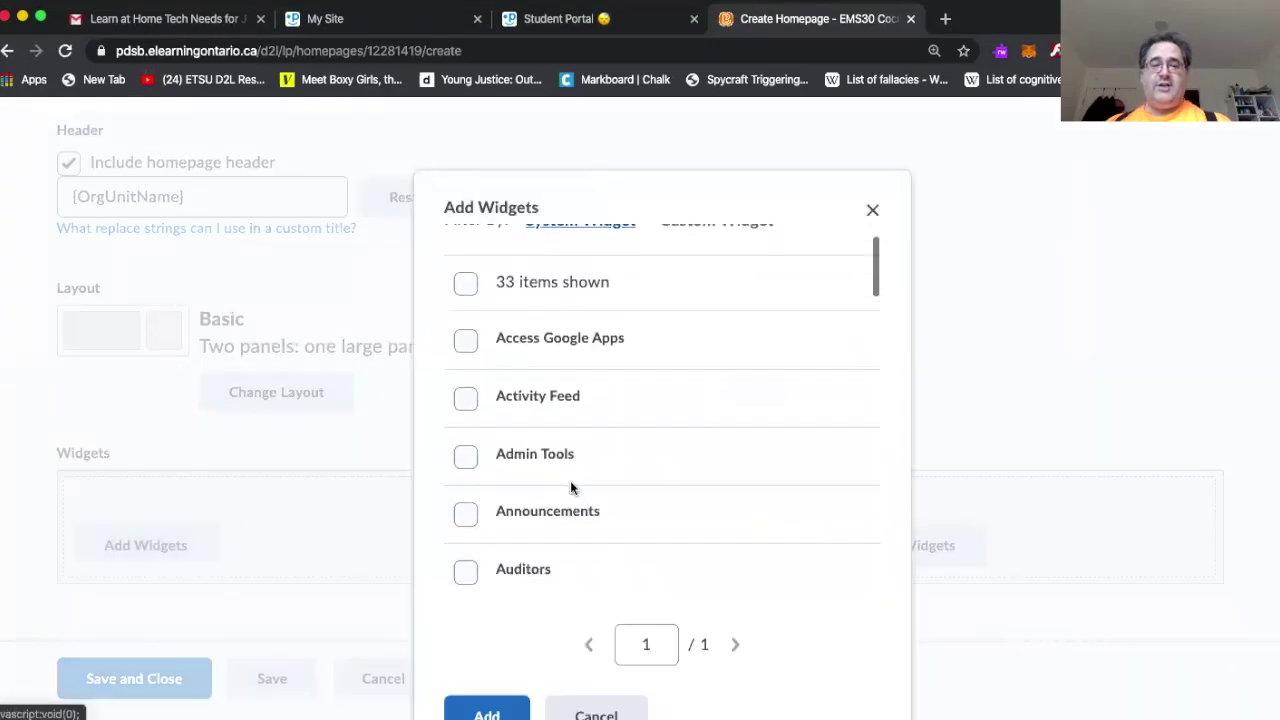
scroll(570, 480, down, 2)
click(467, 443)
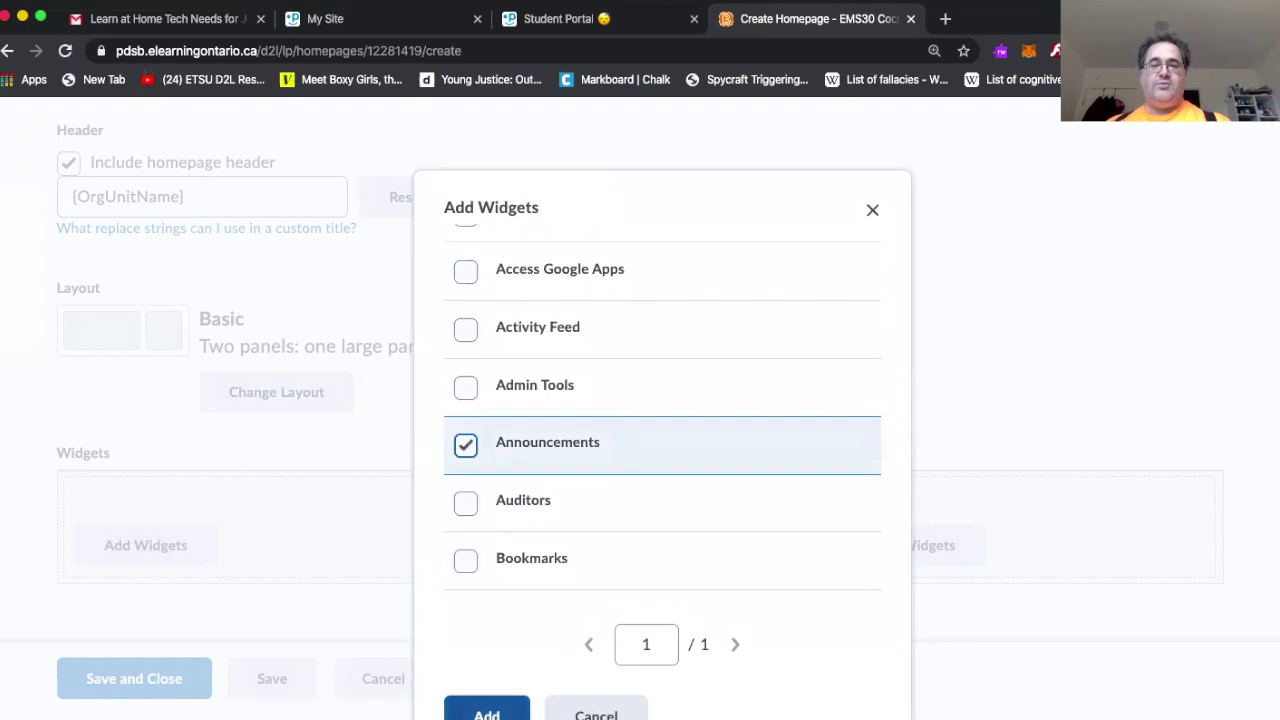
click(487, 712)
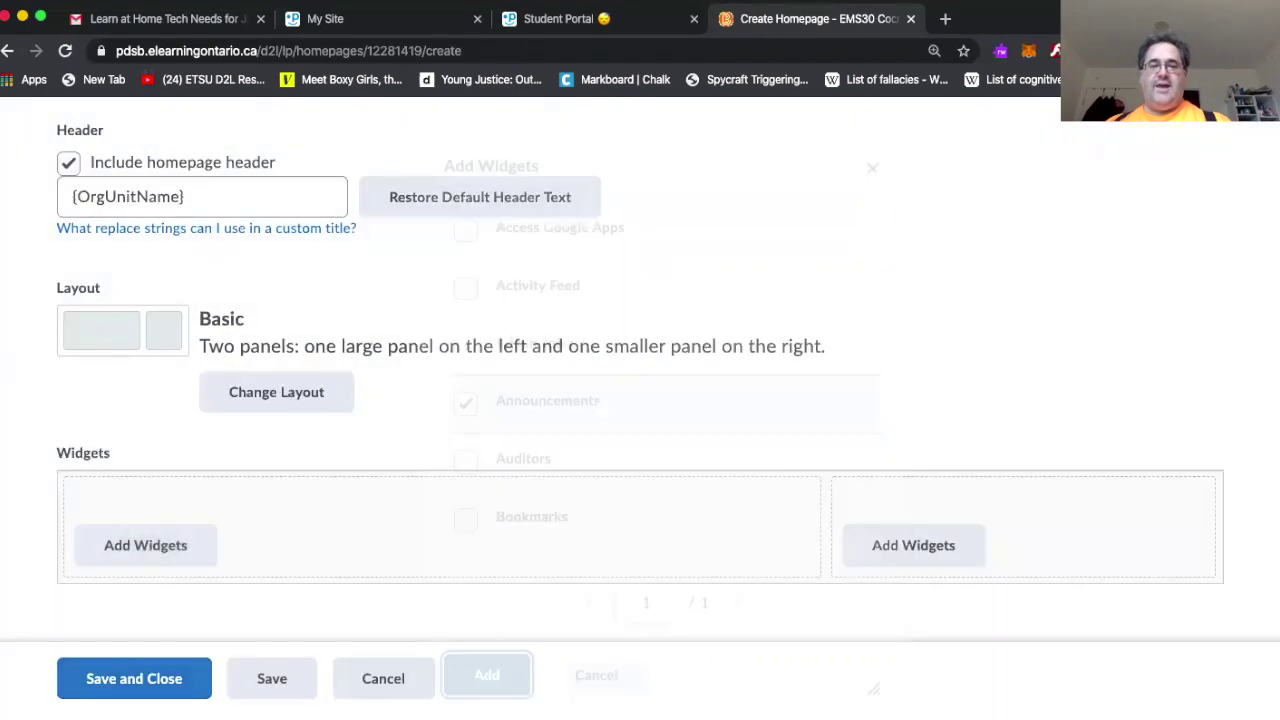
- Add the Google Apps widget to the smaller right panel
click(913, 546)
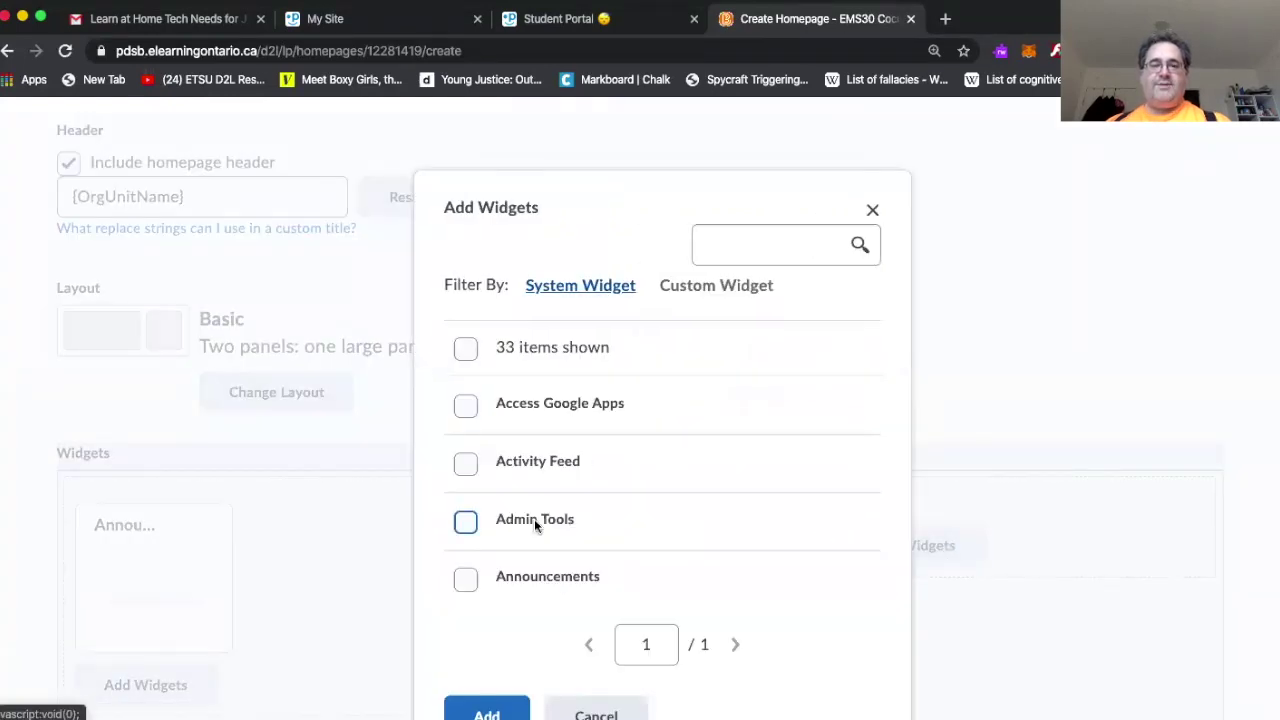
scroll(534, 519, down, 5)
scroll(534, 519, up, 3)
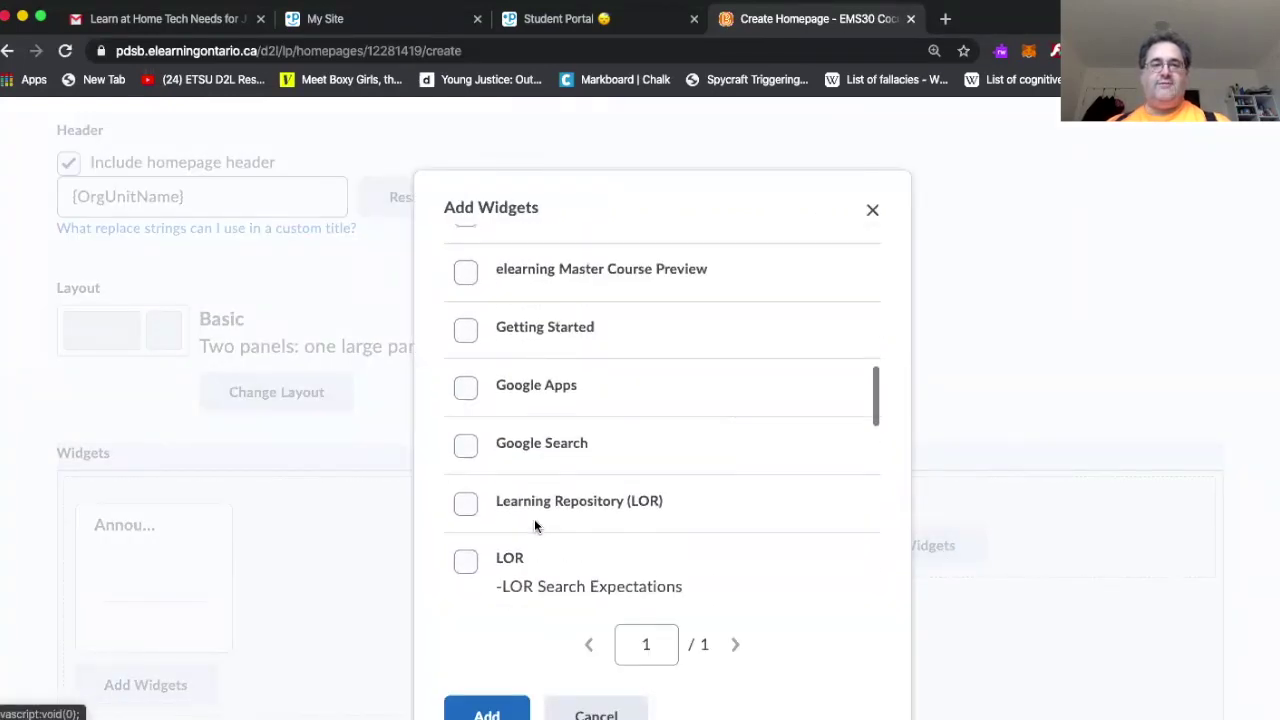
click(465, 390)
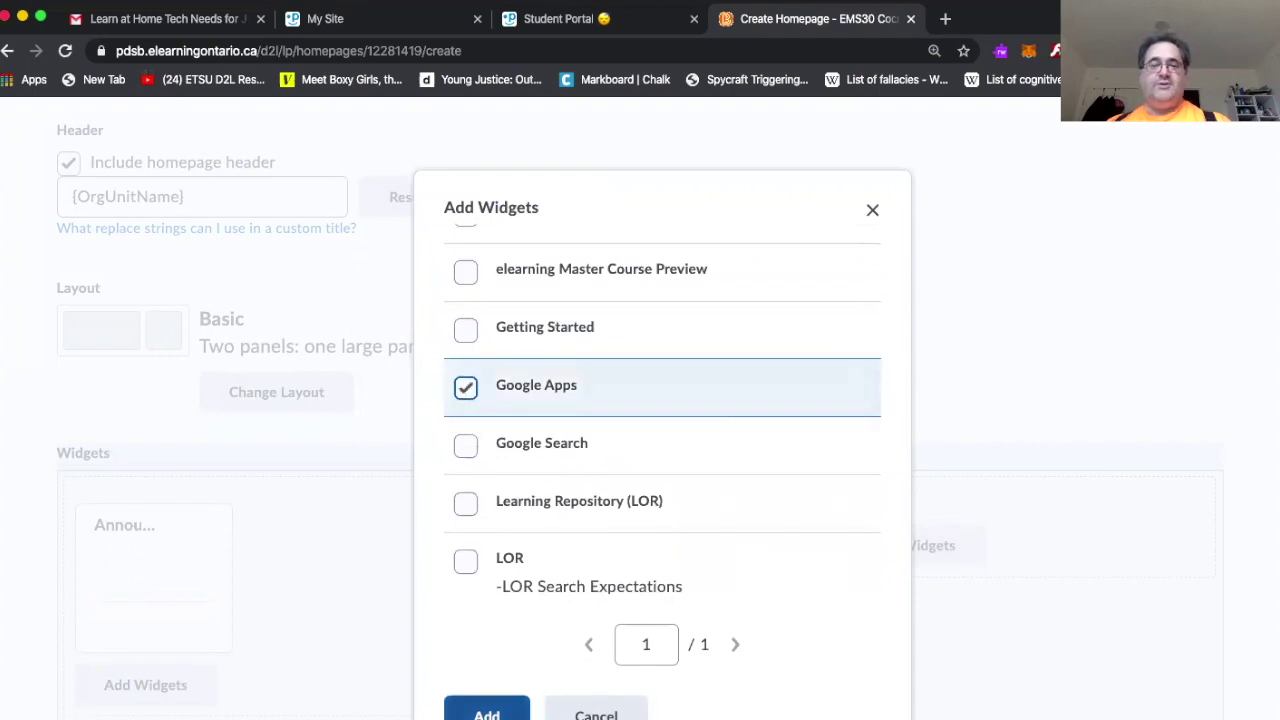
click(487, 712)
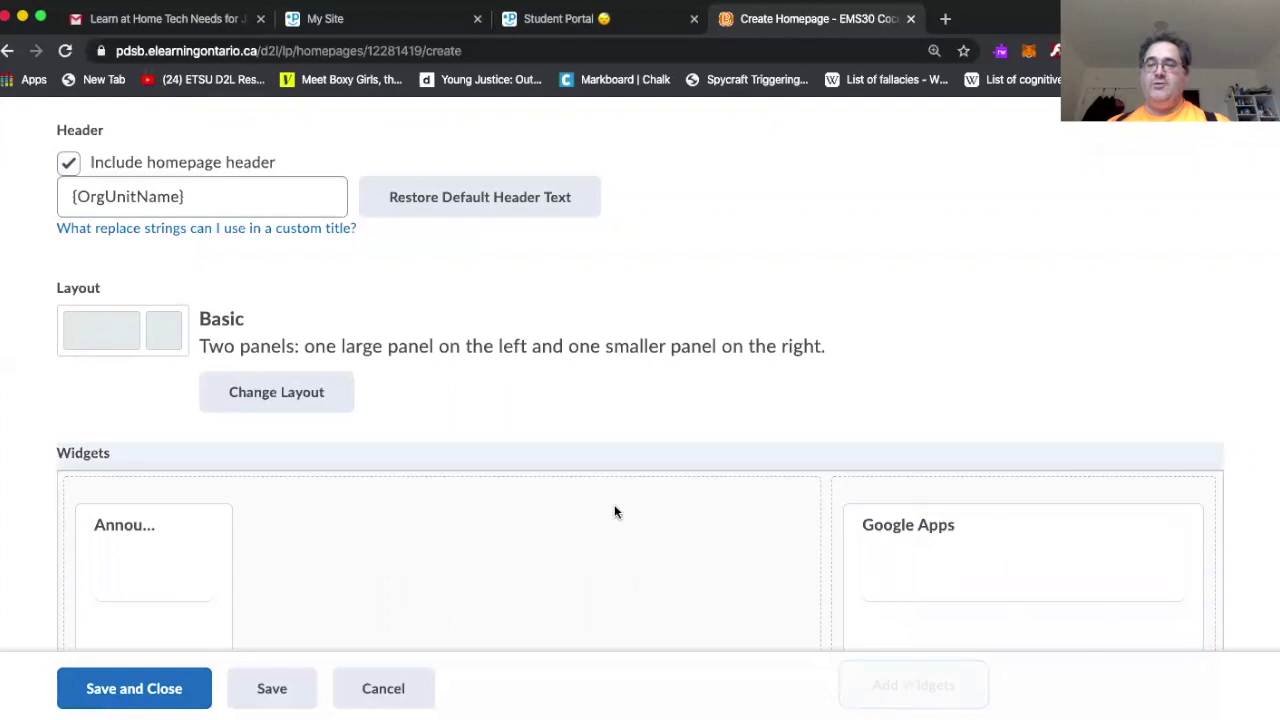
scroll(614, 512, down, 2)
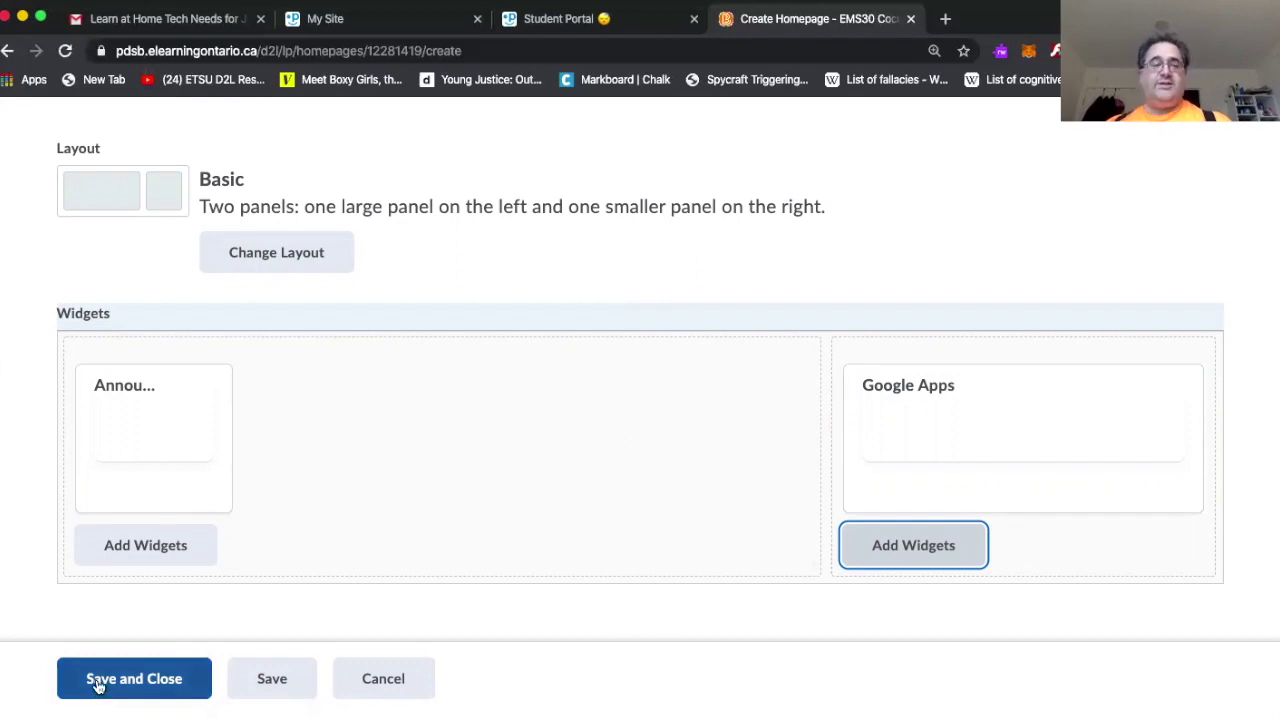
- Save the new homepage and find it in the Homepages list, described April 6th, 2020
click(98, 685)
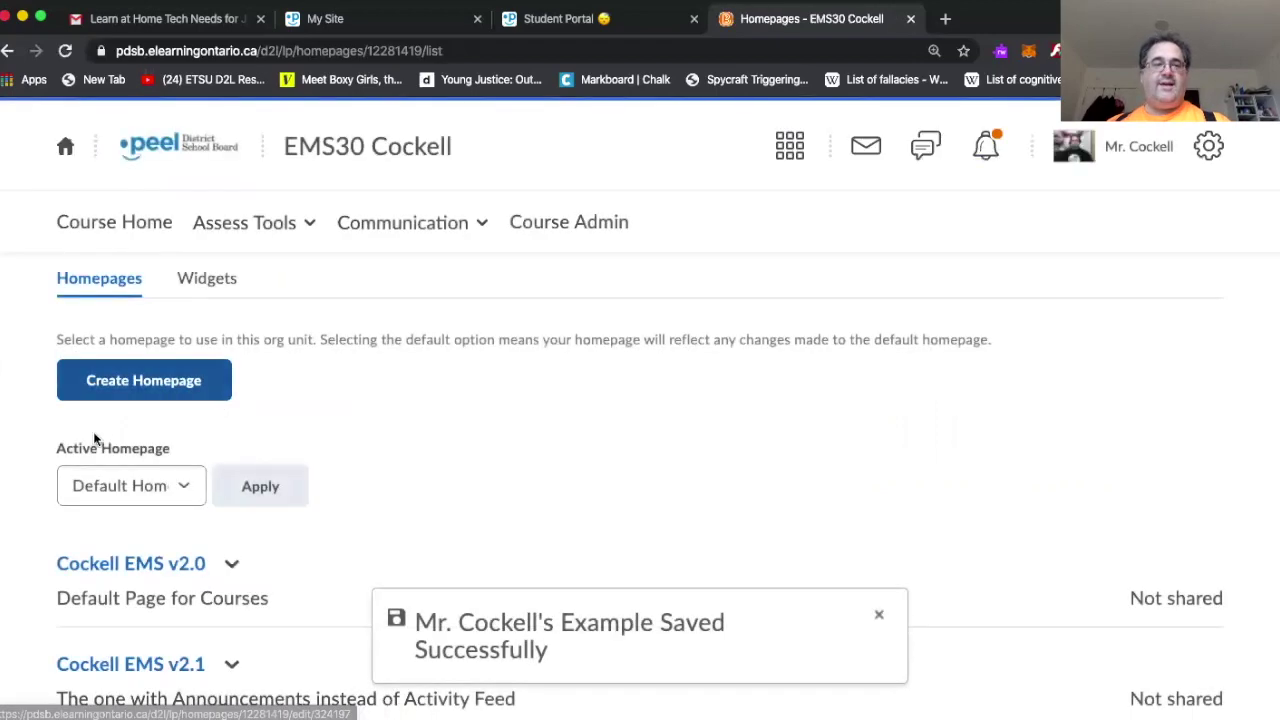
scroll(120, 600, down, 5)
scroll(120, 605, down, 4)
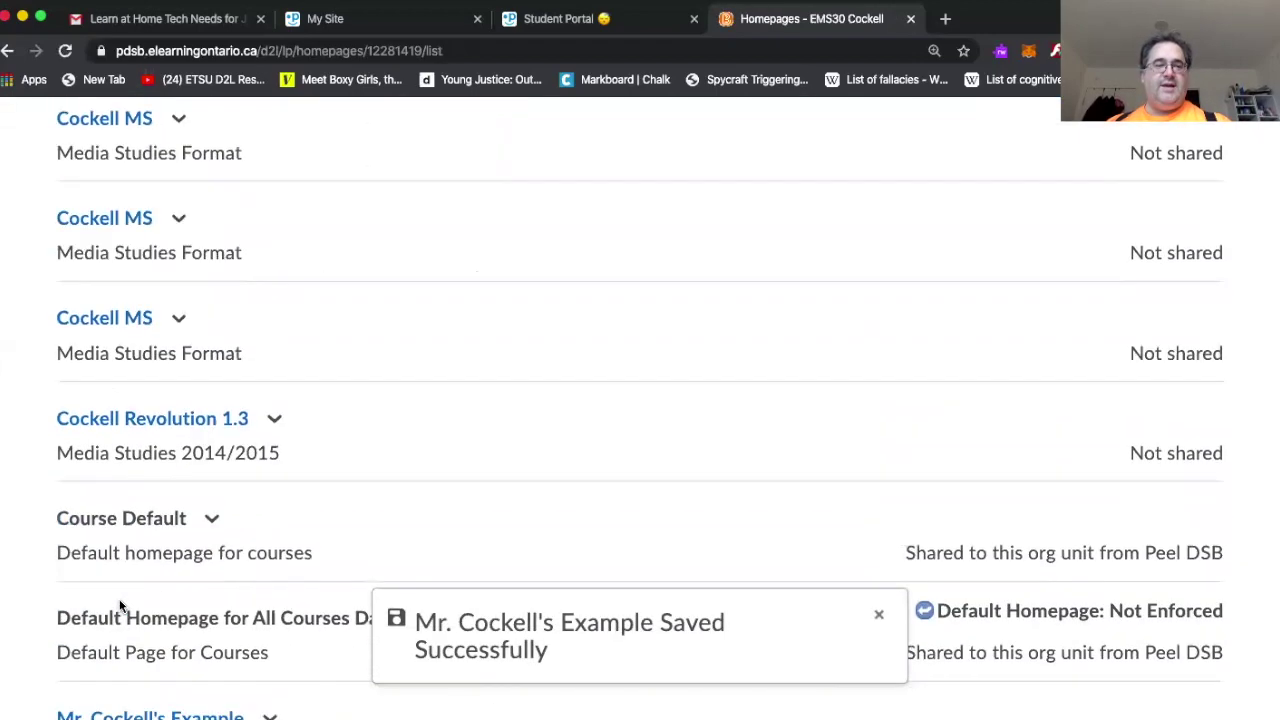
scroll(120, 605, down, 2)
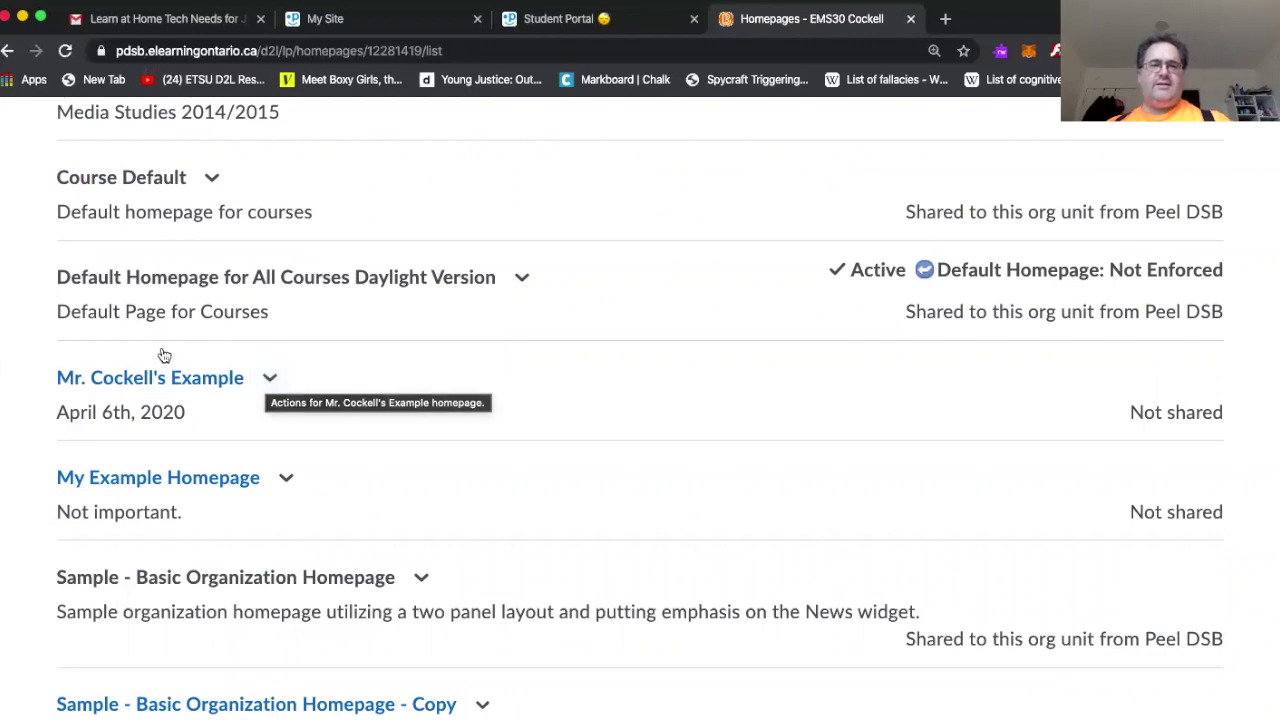
scroll(266, 530, up, 10)
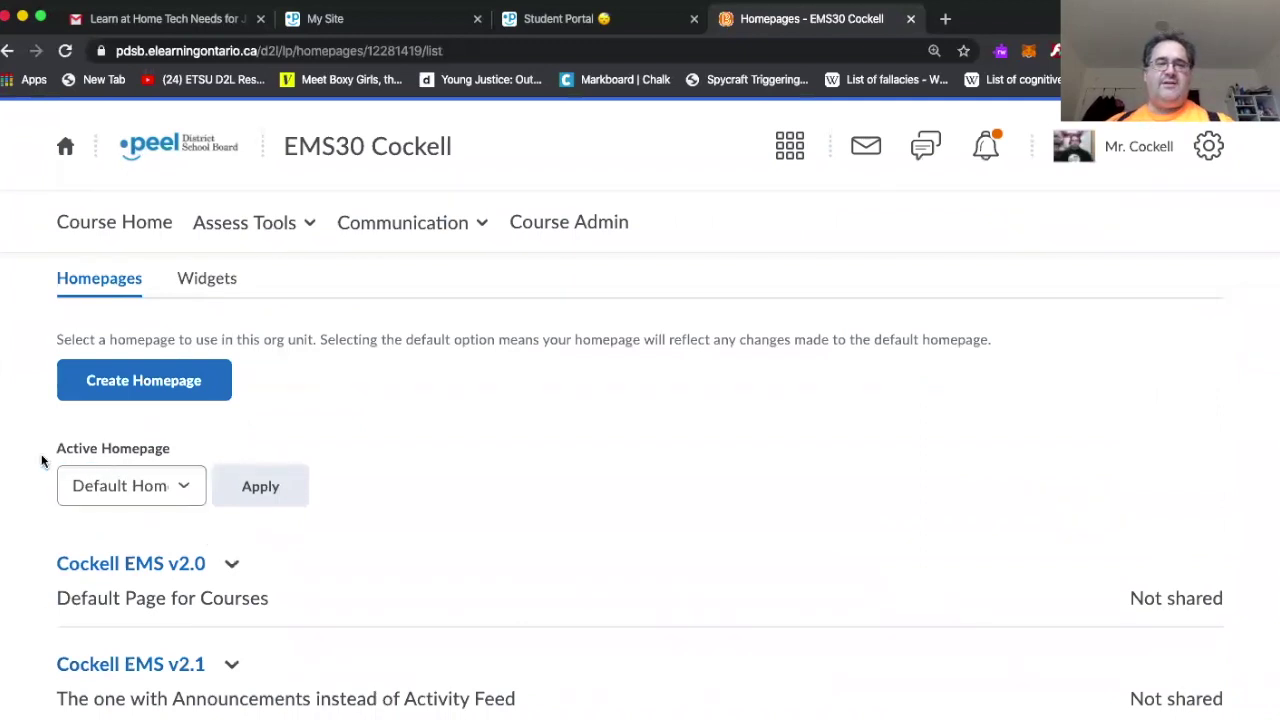
click(186, 489)
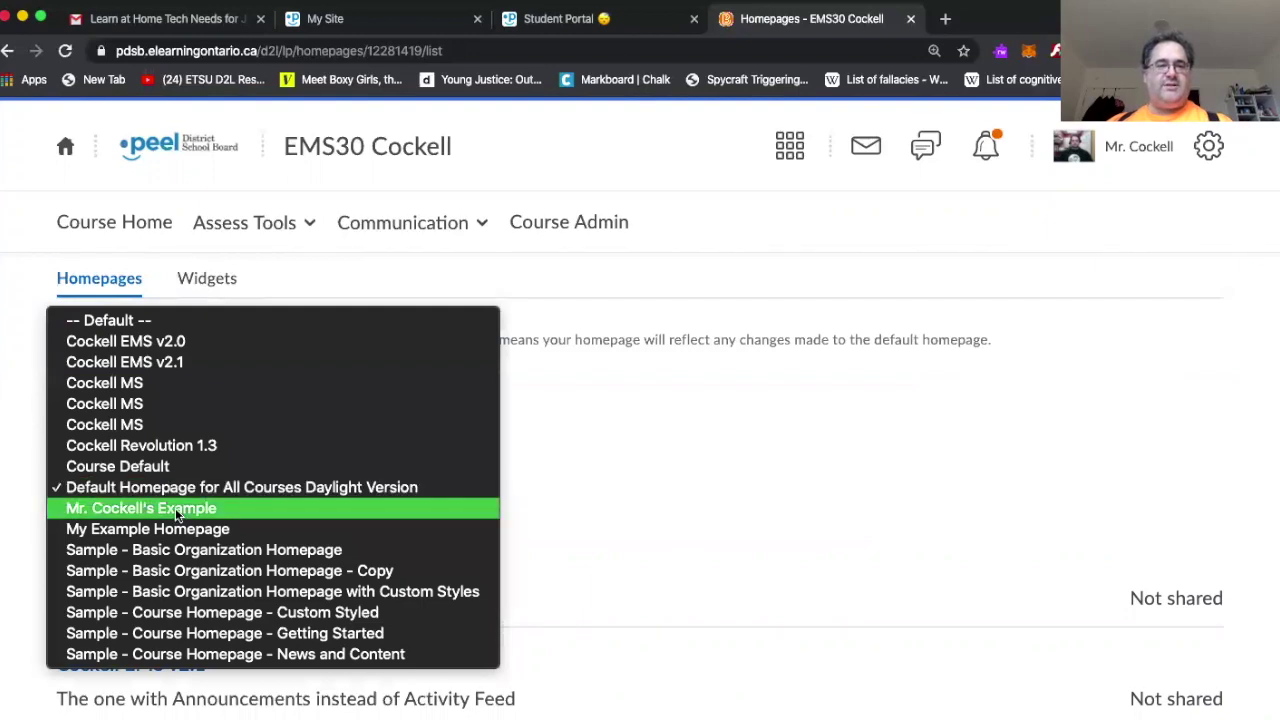
- Choose the new example homepage as the Active Homepage and apply the change
click(176, 510)
click(258, 487)
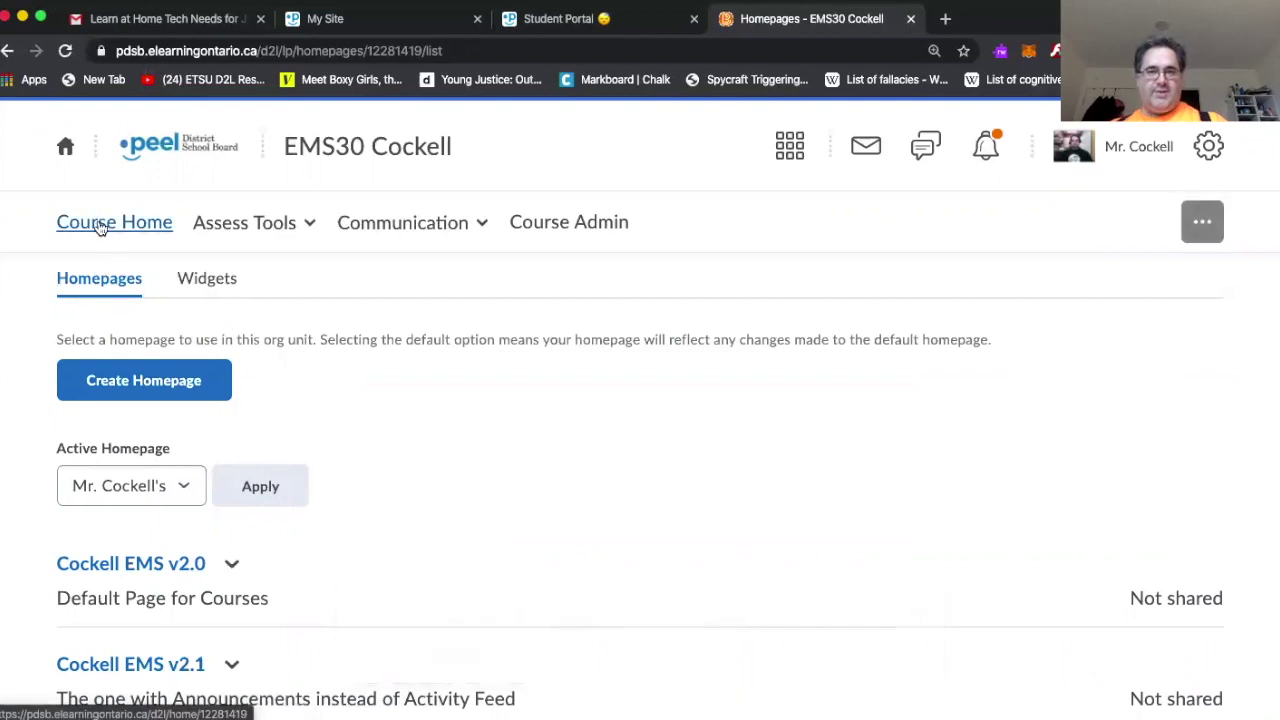
- Open Course Home to check the cinema banner, Announcements and Google Apps widgets
click(100, 226)
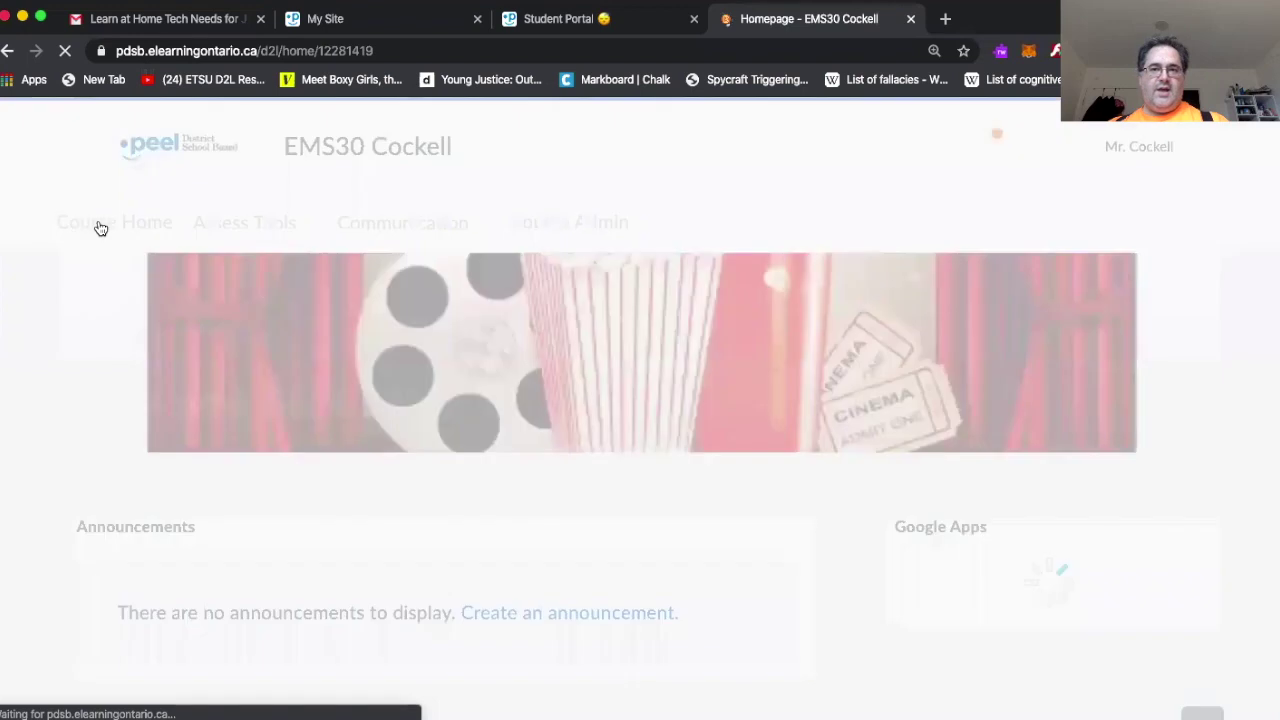
scroll(338, 557, down, 2)
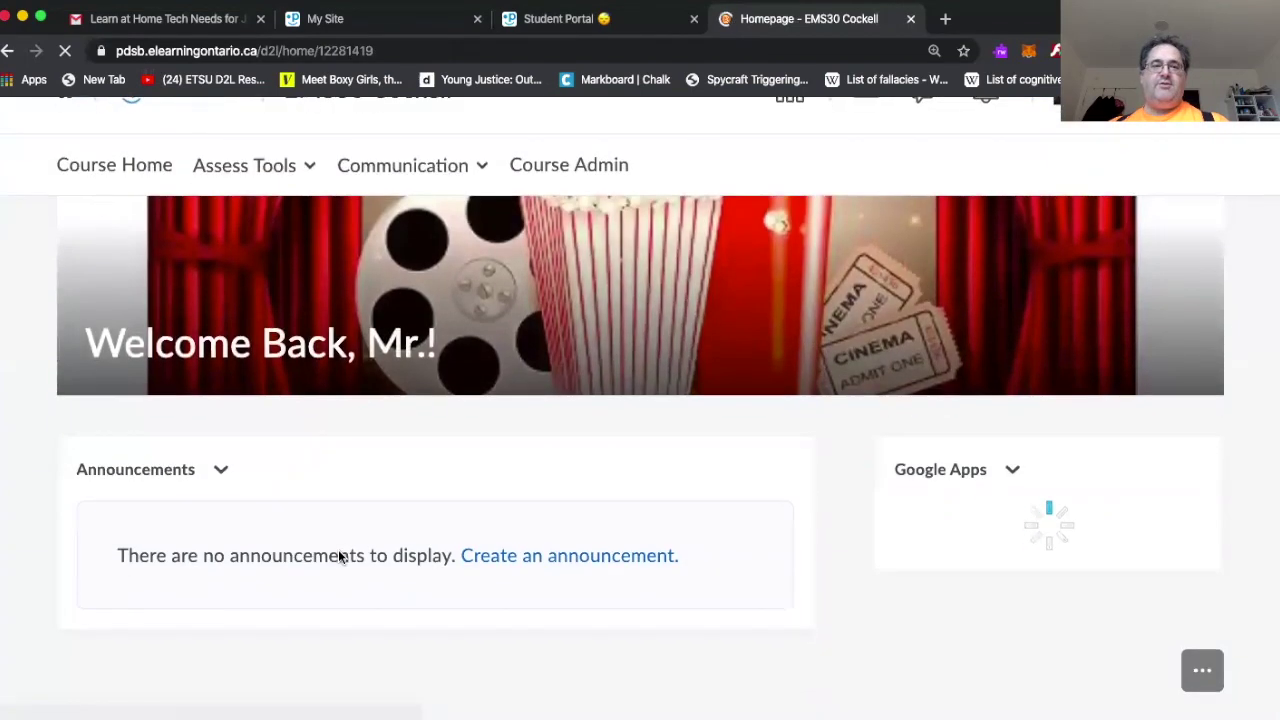